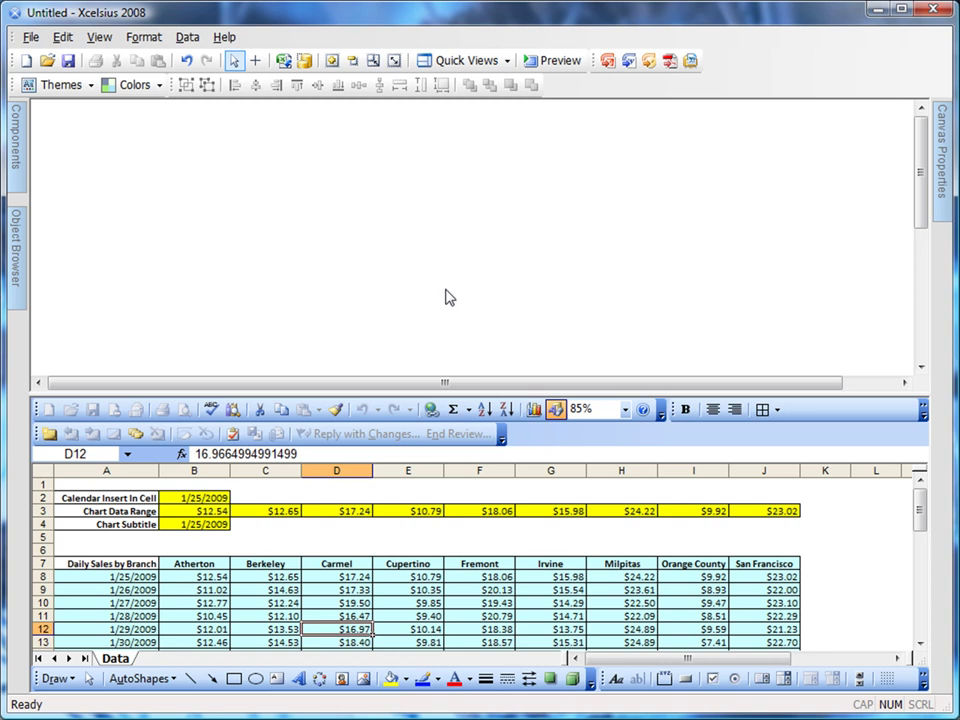
Switch to Show Spreadsheet Only, then select dates 1/25/2009–1/29/2009 and Atherton's cell B12
left_click(507, 61)
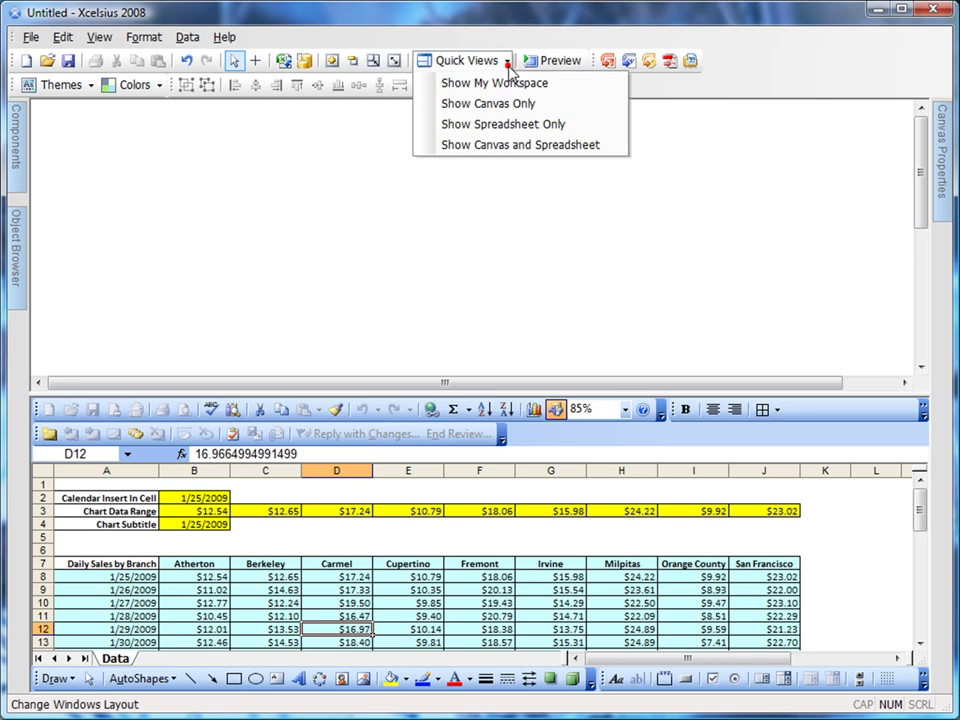
left_click(500, 124)
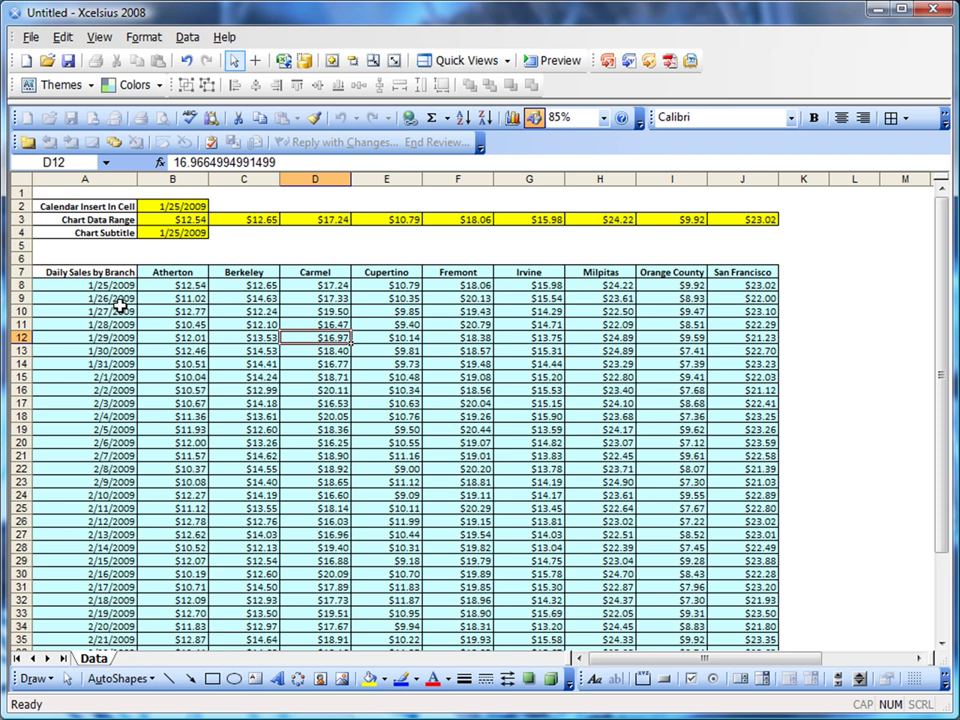
left_click_drag(110, 286, 163, 337)
left_click(172, 337)
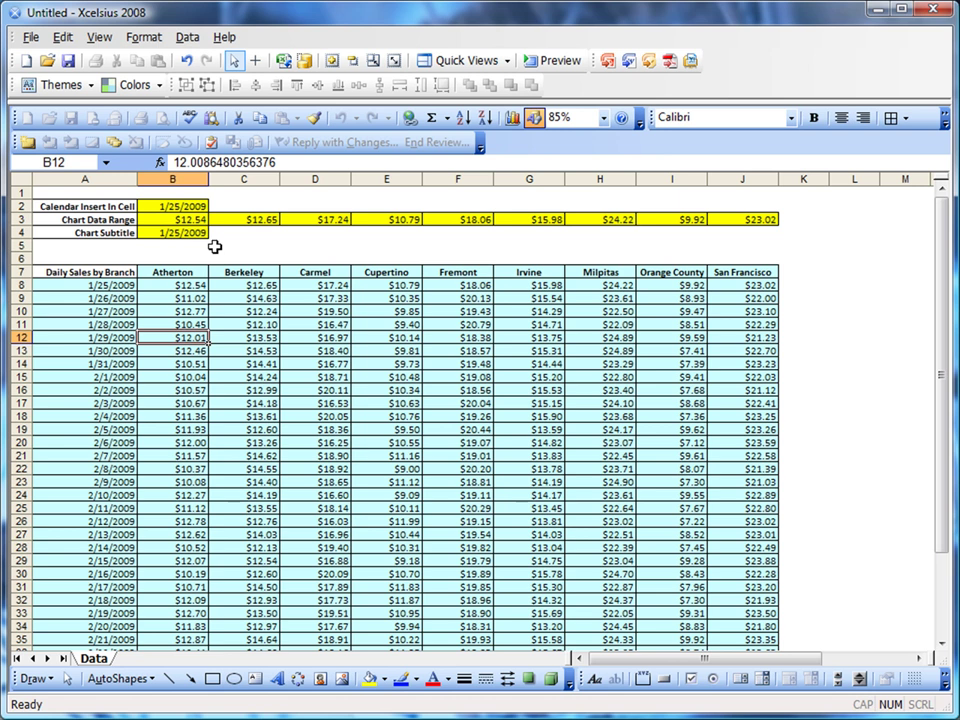
Display formulas with Ctrl+`, select insert cell B2, and scroll across the row 3 VLOOKUPs
key("ctrl+grave")
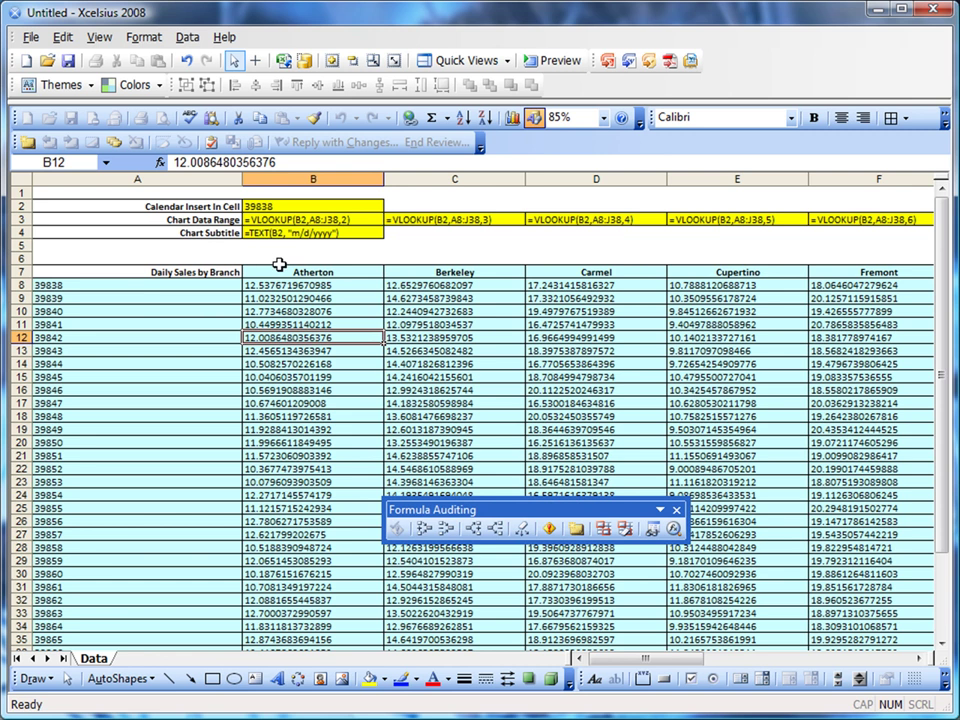
left_click(267, 204)
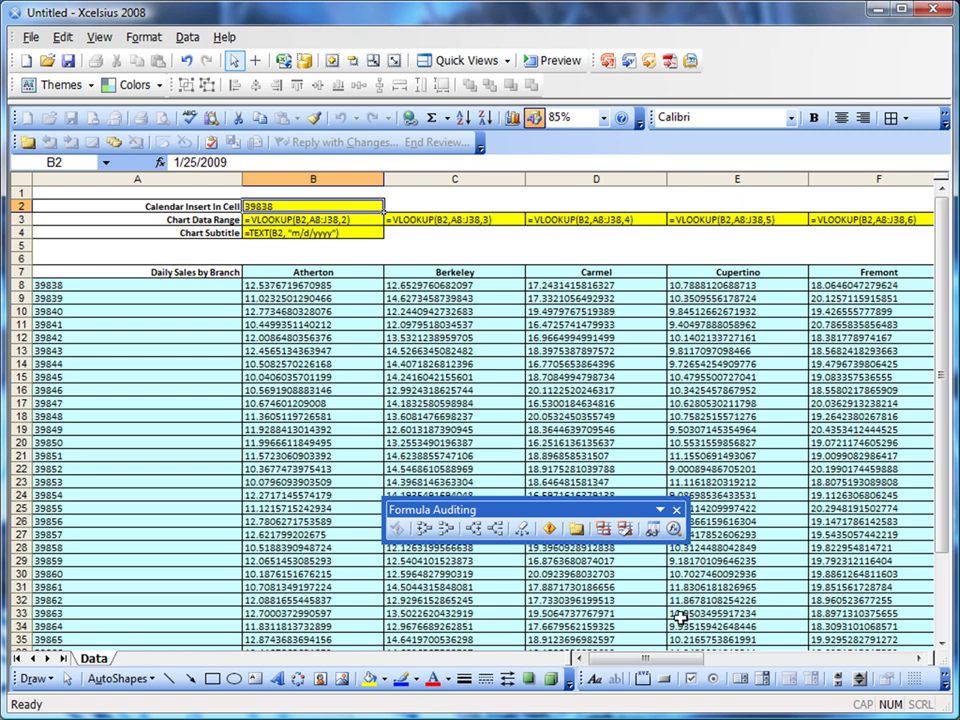
mouse_move(650, 658)
left_mouse_down()
mouse_move(737, 660)
mouse_move(641, 660)
left_mouse_up()
Turn formula view off, restore Show My Workspace, and add a column chart to the canvas
key("ctrl+grave")
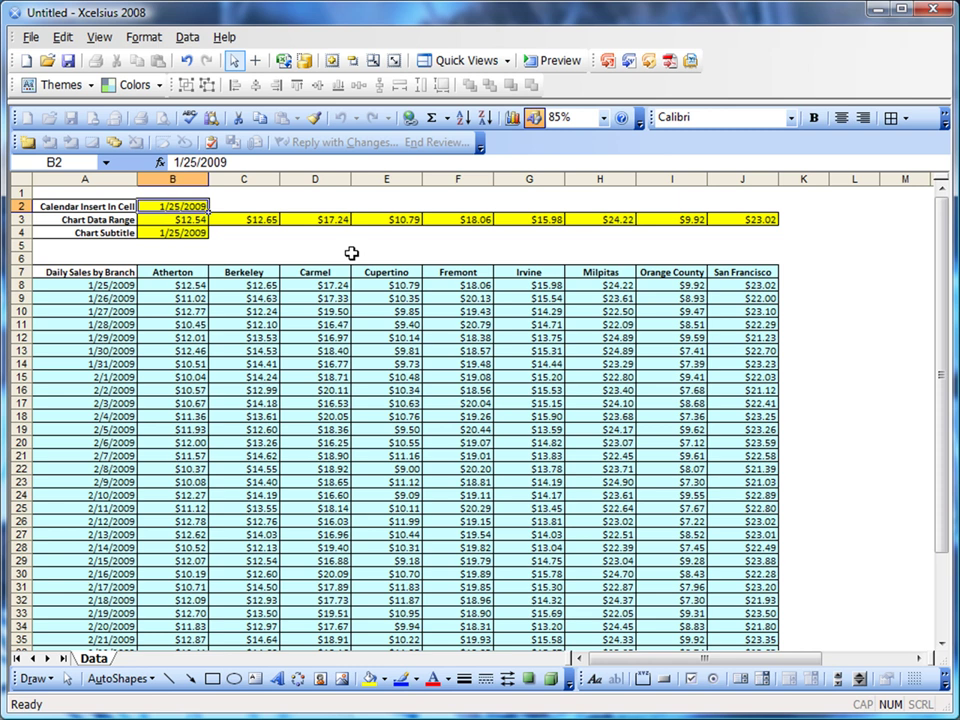
left_click(465, 60)
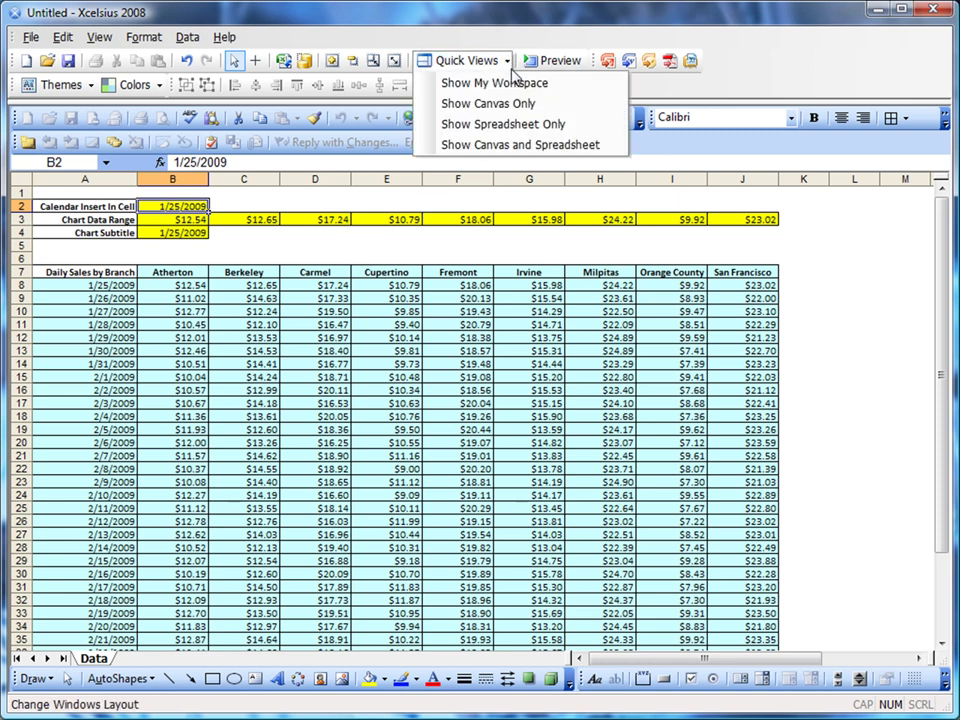
left_click(513, 86)
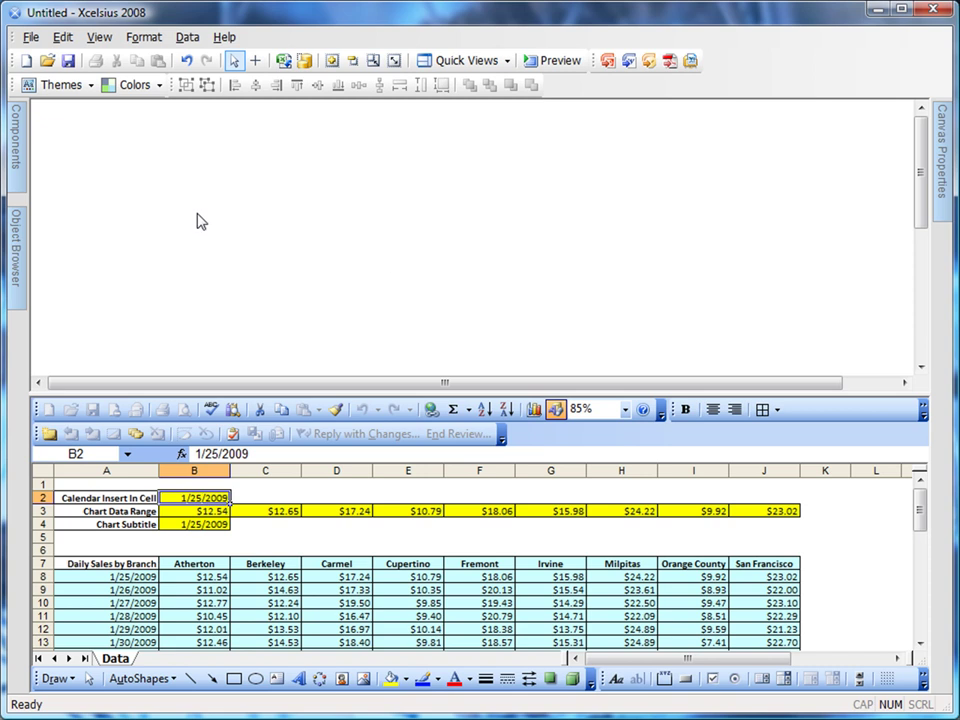
mouse_move(20, 148)
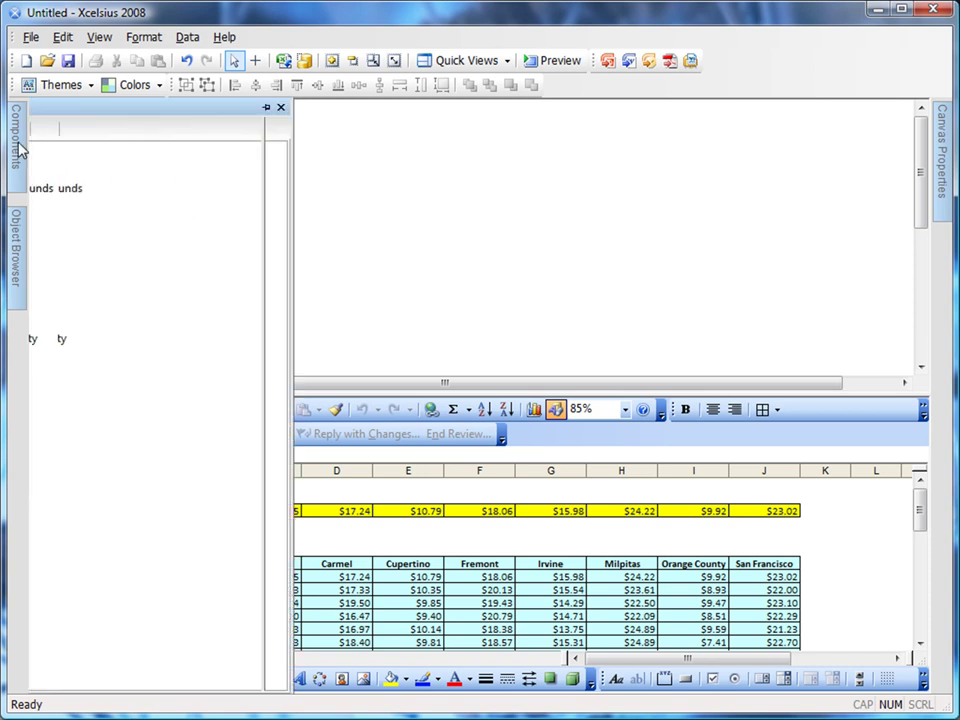
left_click(43, 207)
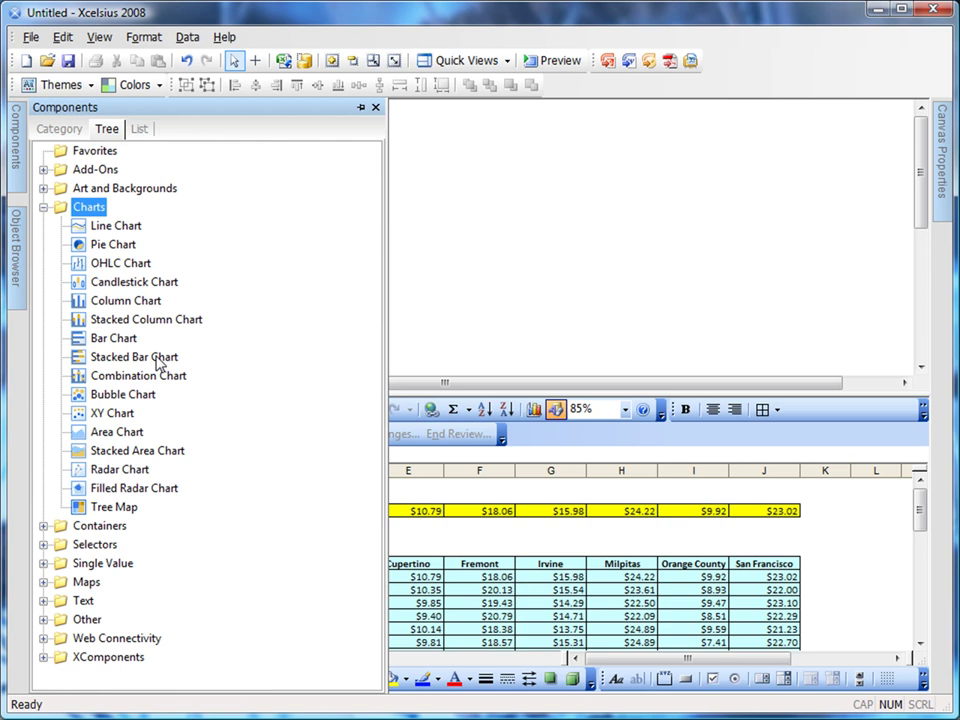
left_click_drag(125, 300, 597, 248)
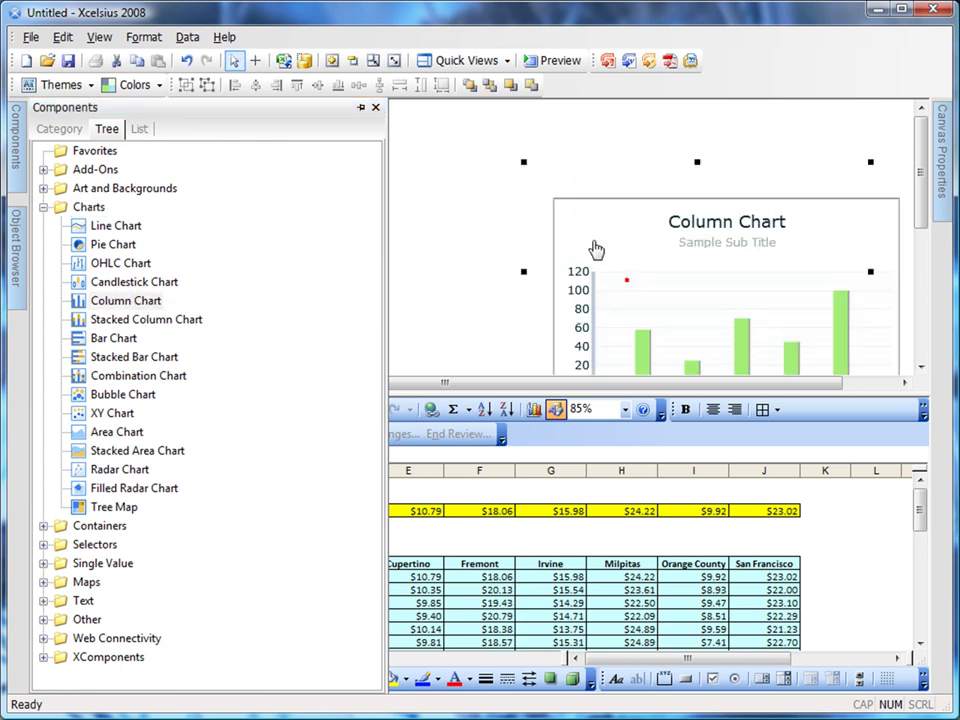
Add a Calendar component and arrange it just left of the column chart
mouse_move(20, 163)
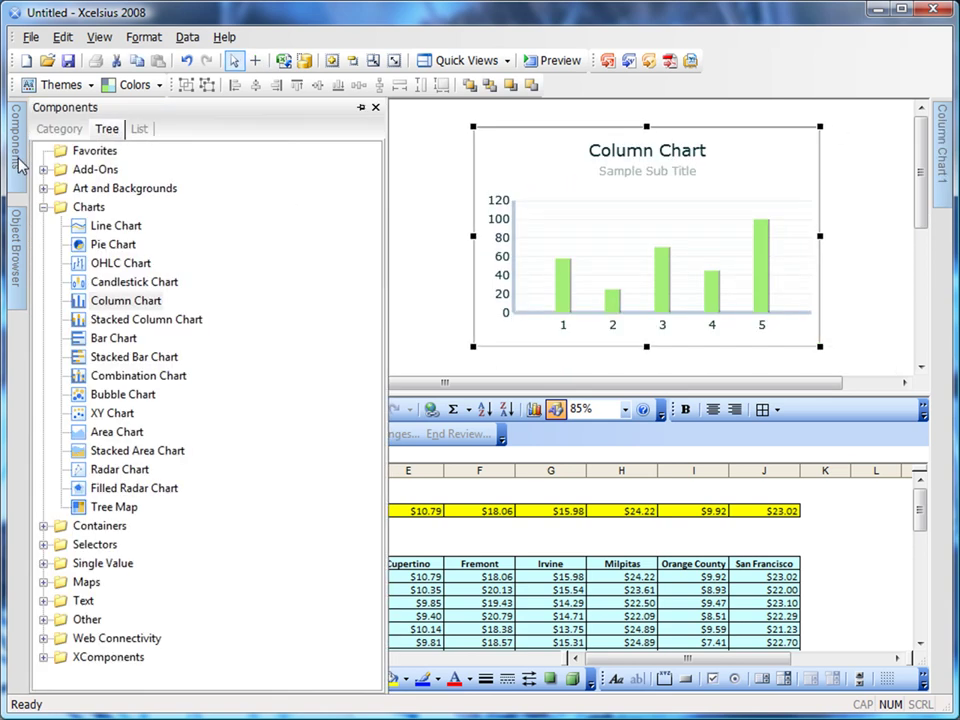
left_click(43, 207)
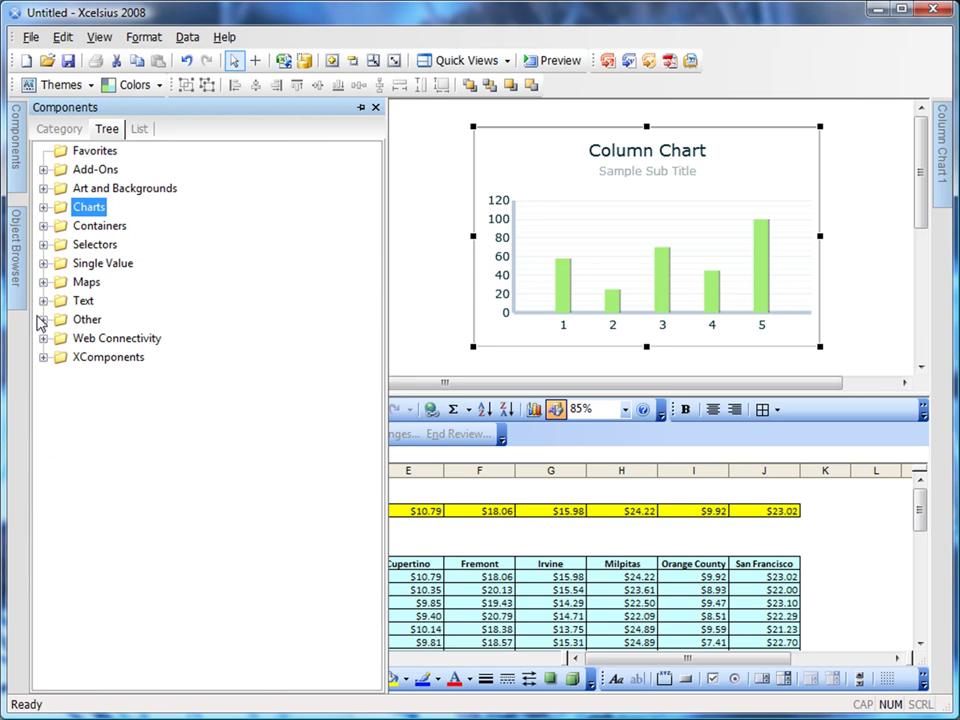
left_click(43, 319)
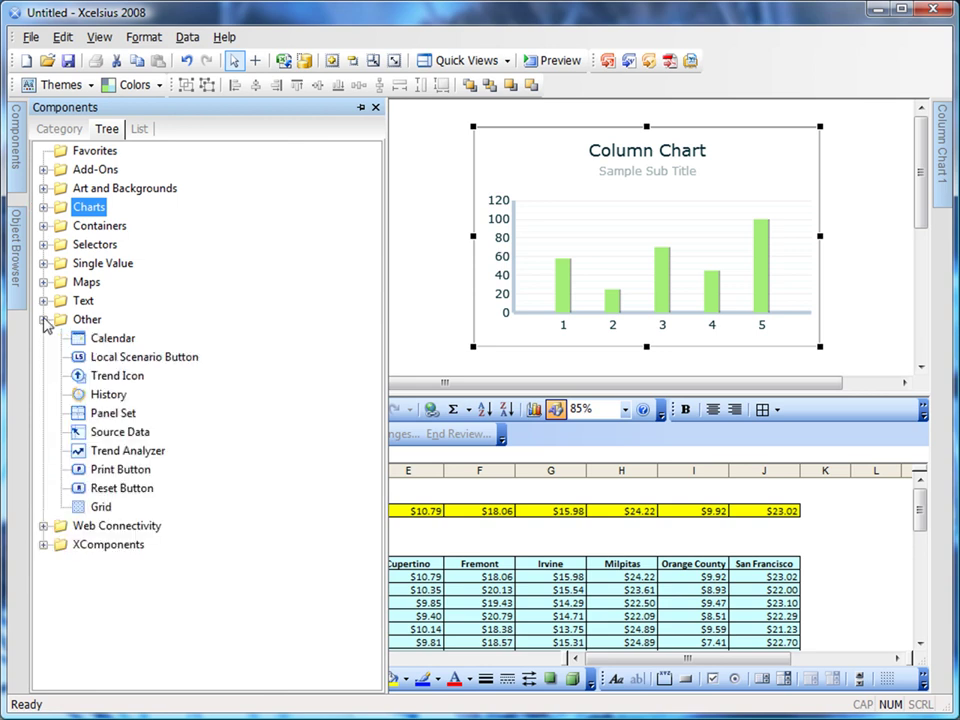
left_click(105, 338)
left_click(430, 197)
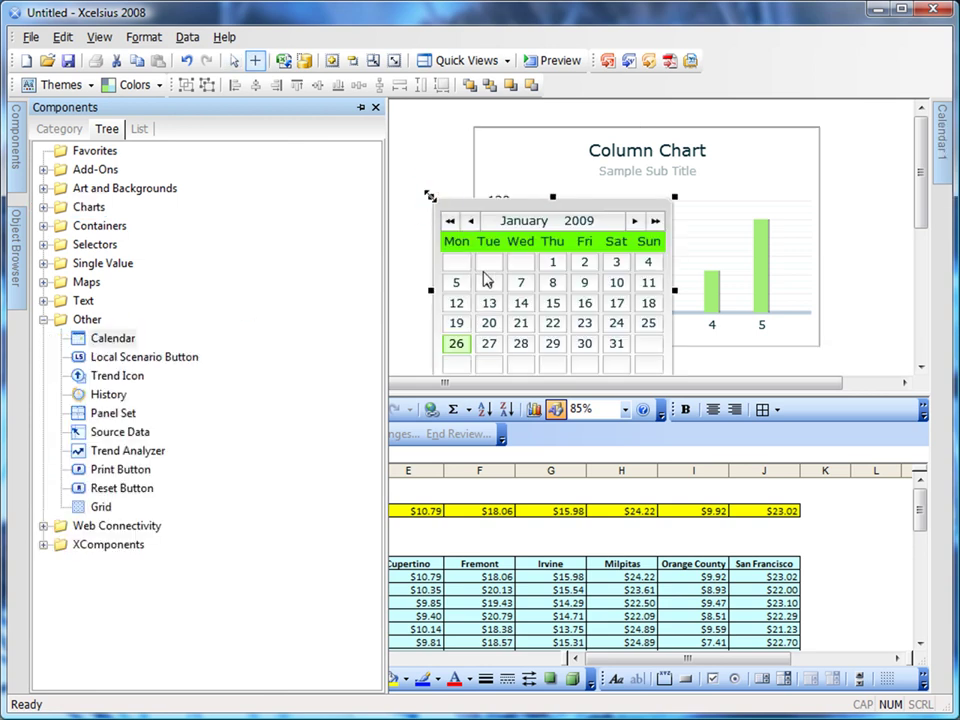
left_click_drag(570, 281, 313, 230)
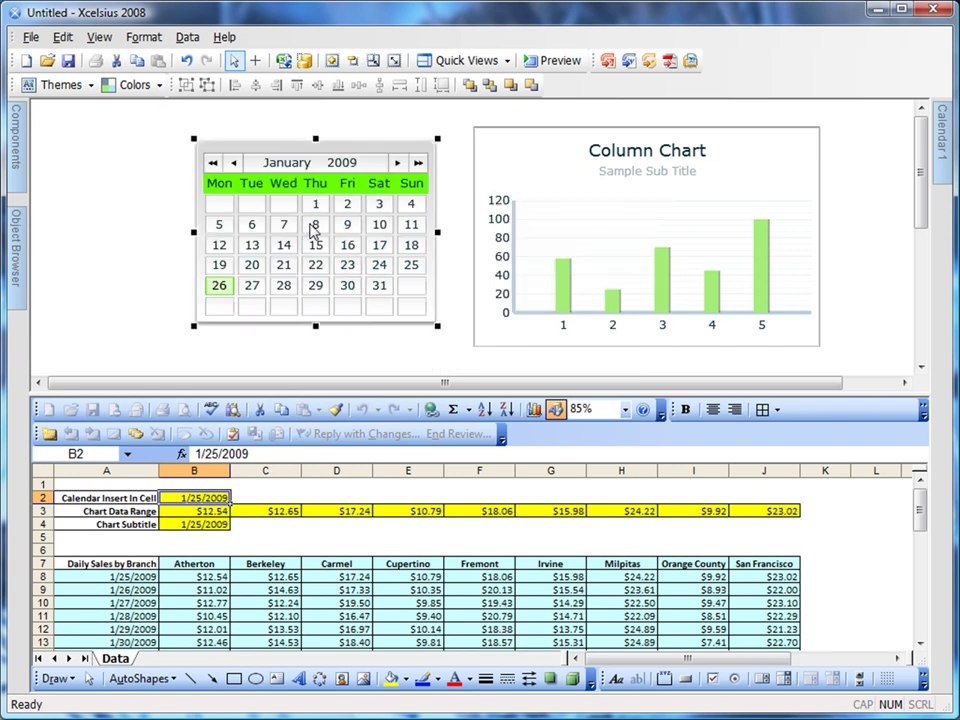
left_click_drag(568, 186, 556, 184)
left_click(347, 228)
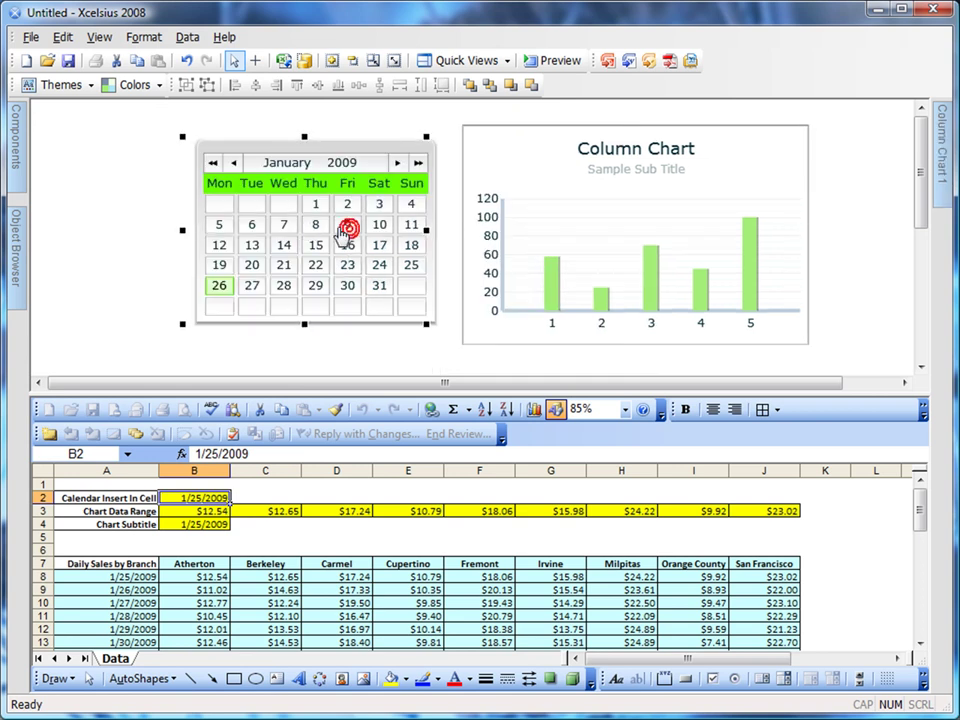
left_click_drag(347, 228, 335, 225)
Keep Day as the calendar's Insertion Type and view its help explanation
mouse_move(944, 160)
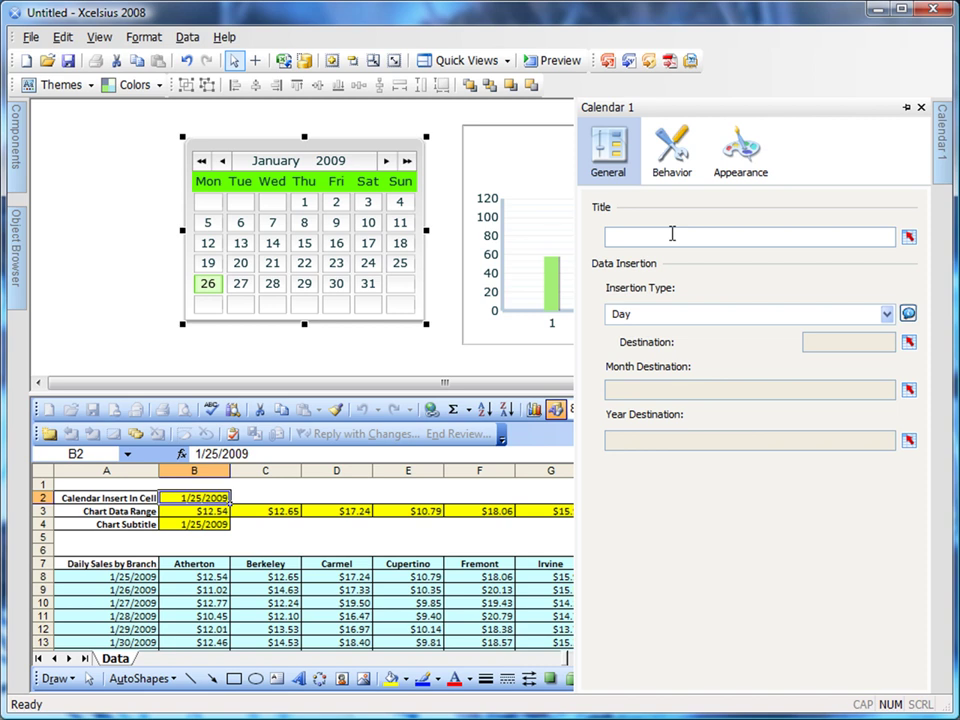
left_click(672, 233)
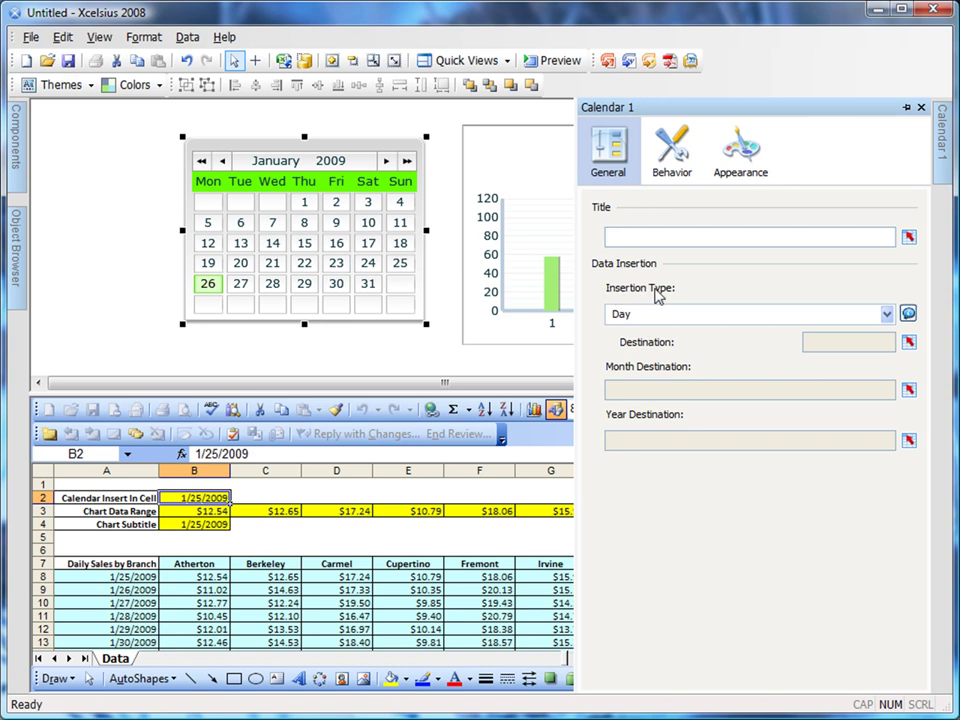
left_click(795, 318)
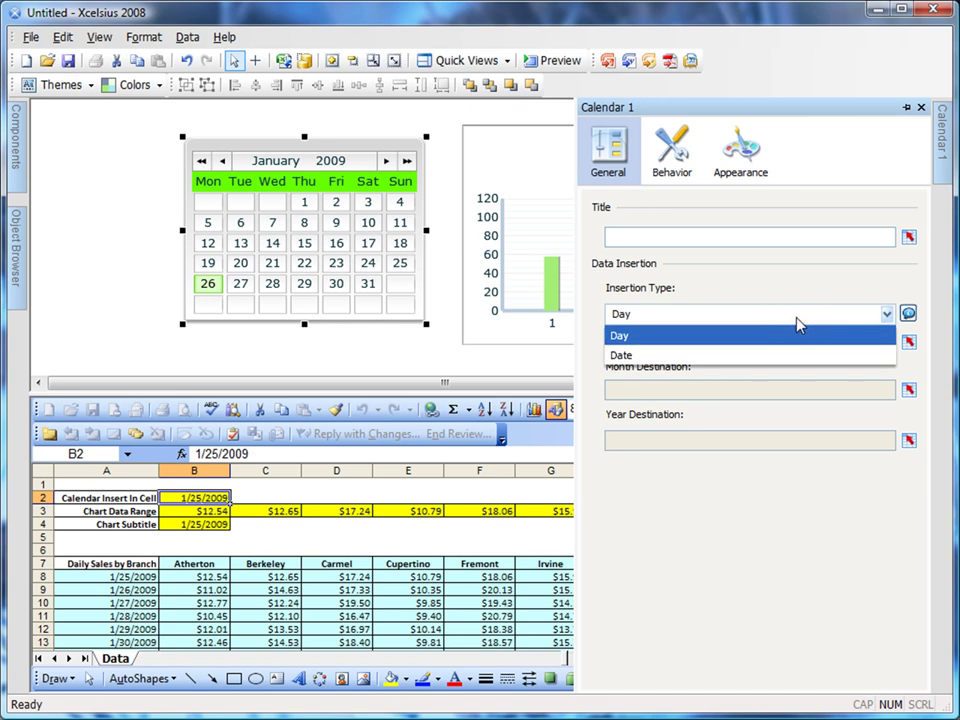
left_click(798, 320)
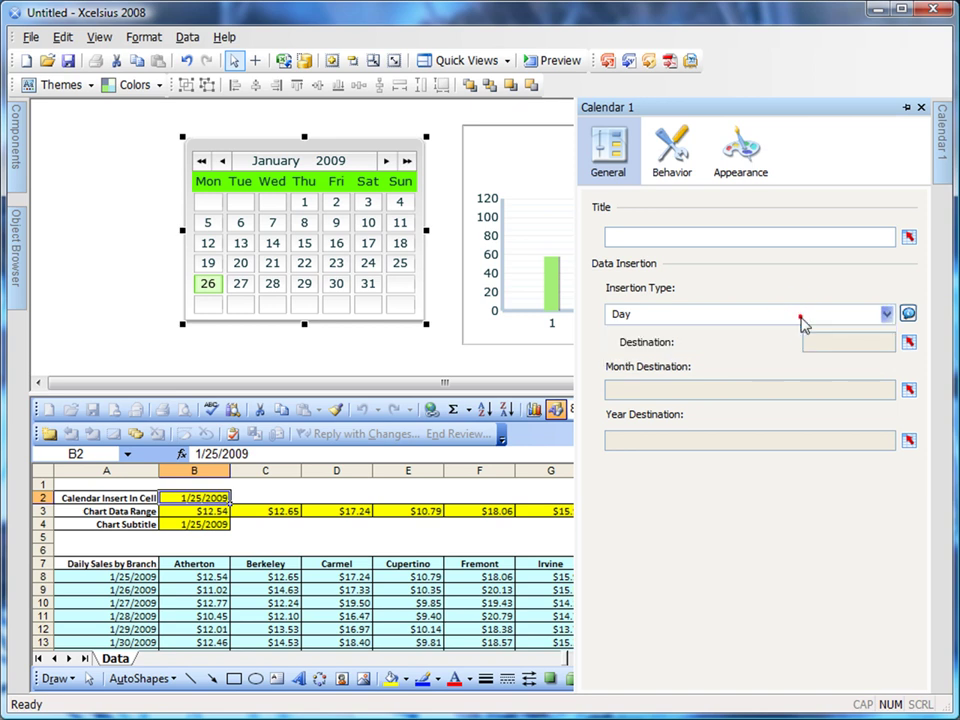
left_click(907, 313)
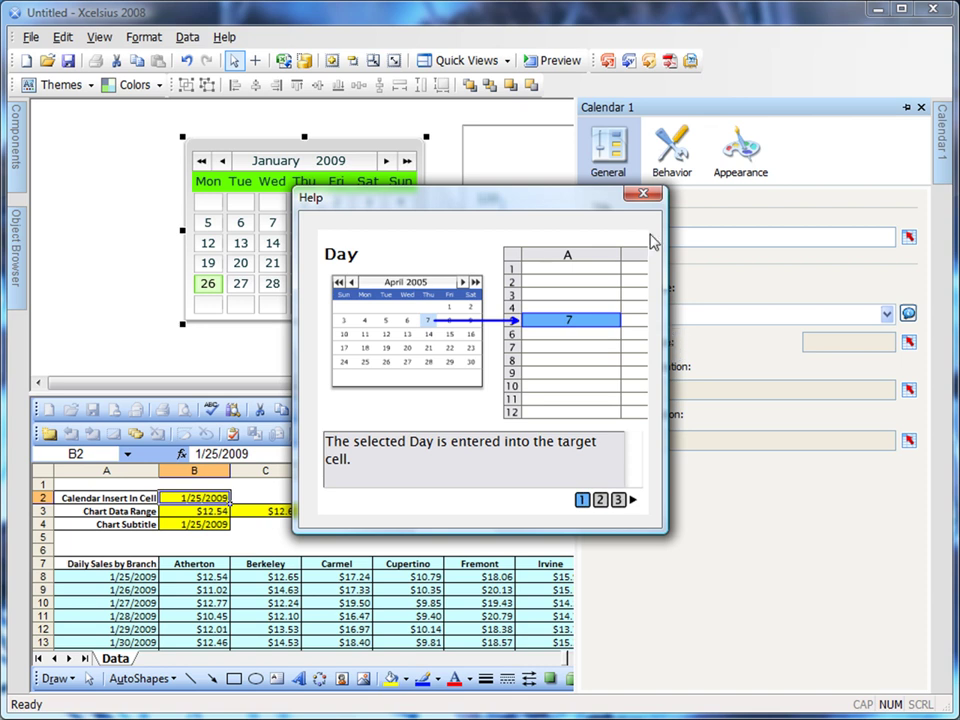
left_click(646, 197)
Change the calendar's Insertion Type to Date, reading and closing its help
left_click(709, 315)
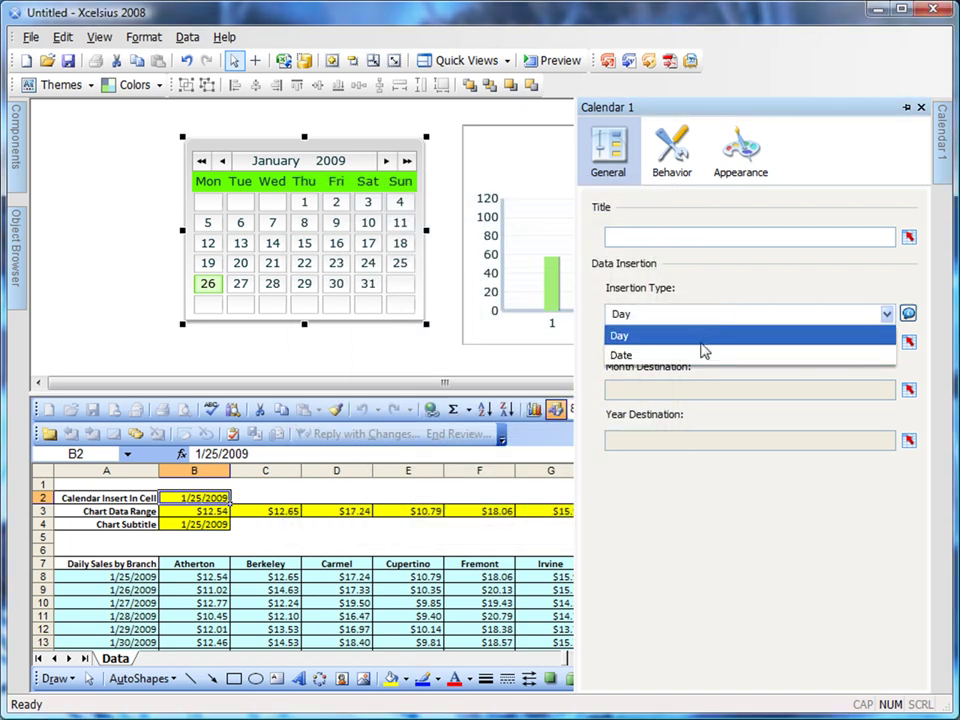
left_click(698, 357)
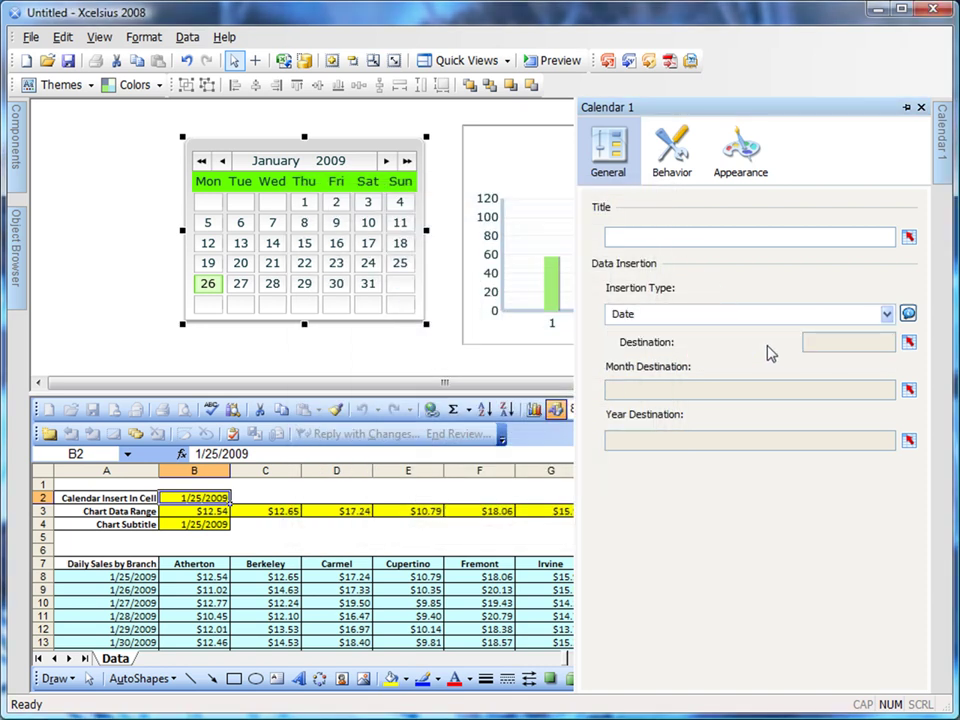
left_click(909, 314)
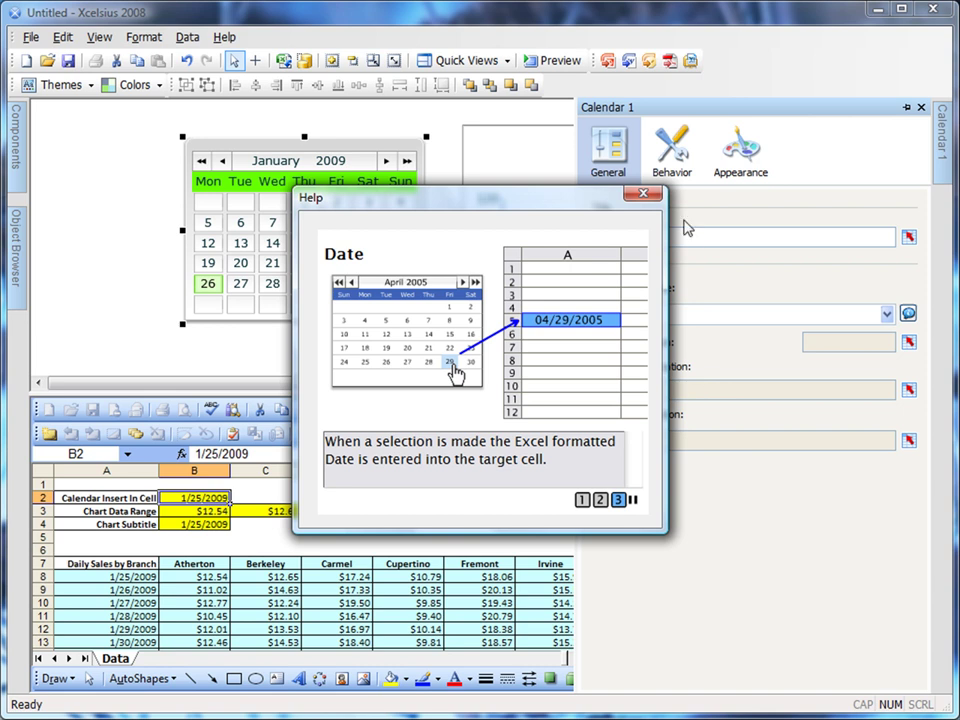
left_click(644, 193)
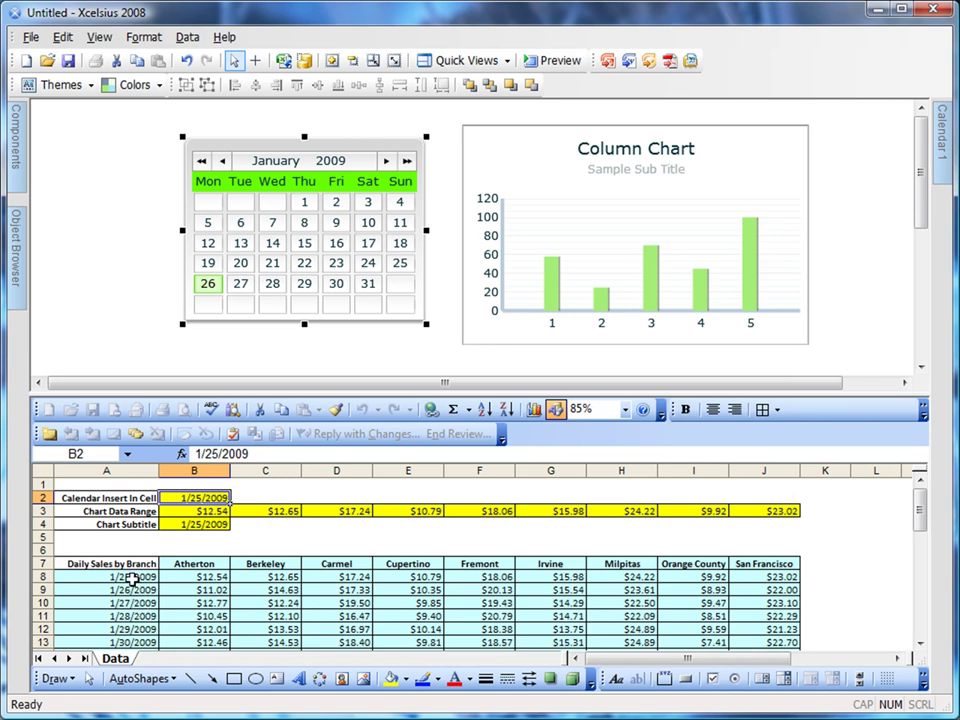
mouse_move(943, 153)
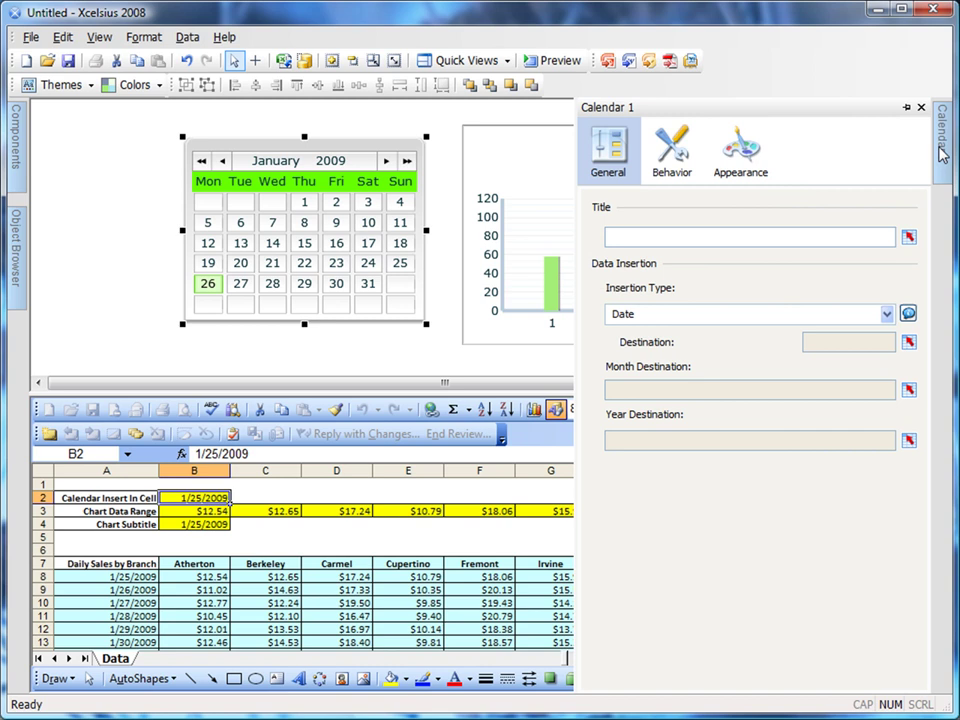
Set the calendar's destination cell to Data!$B$2
left_click(909, 343)
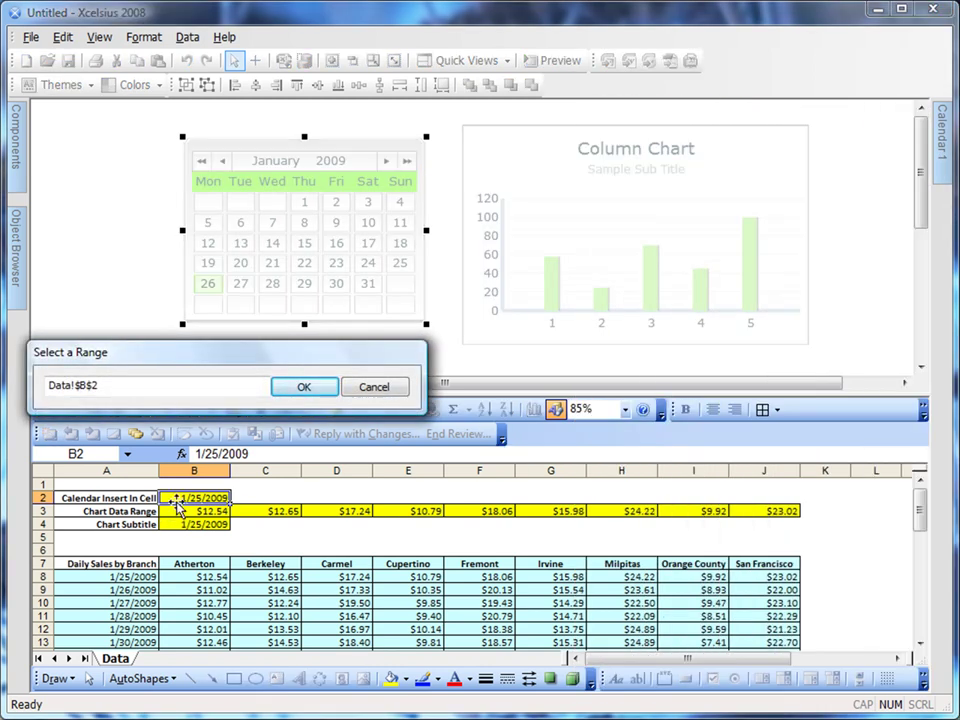
left_click(305, 387)
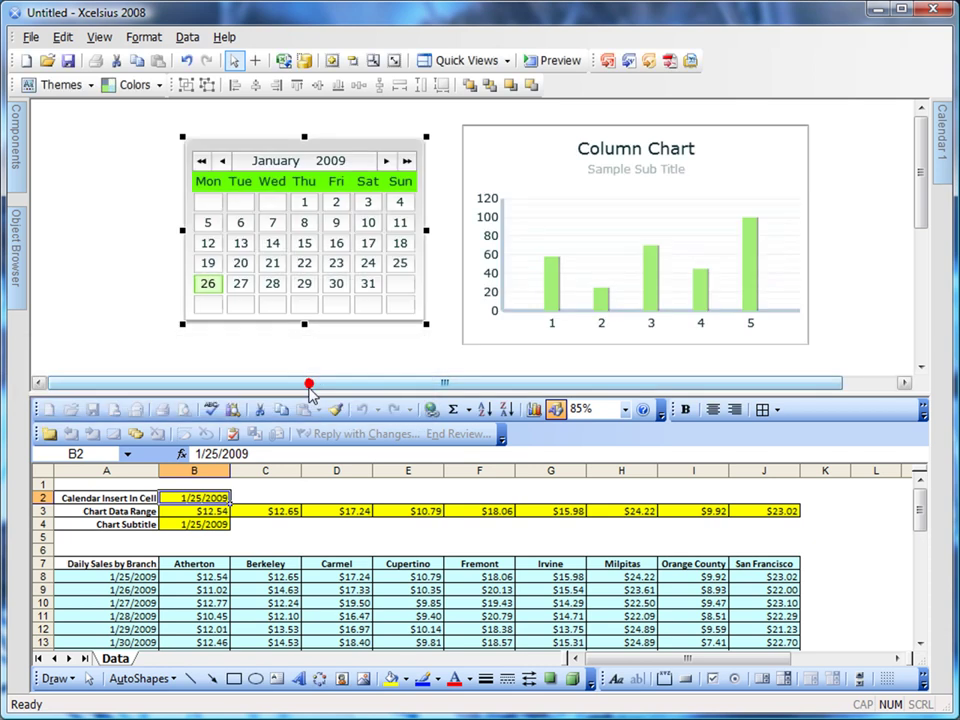
mouse_move(936, 170)
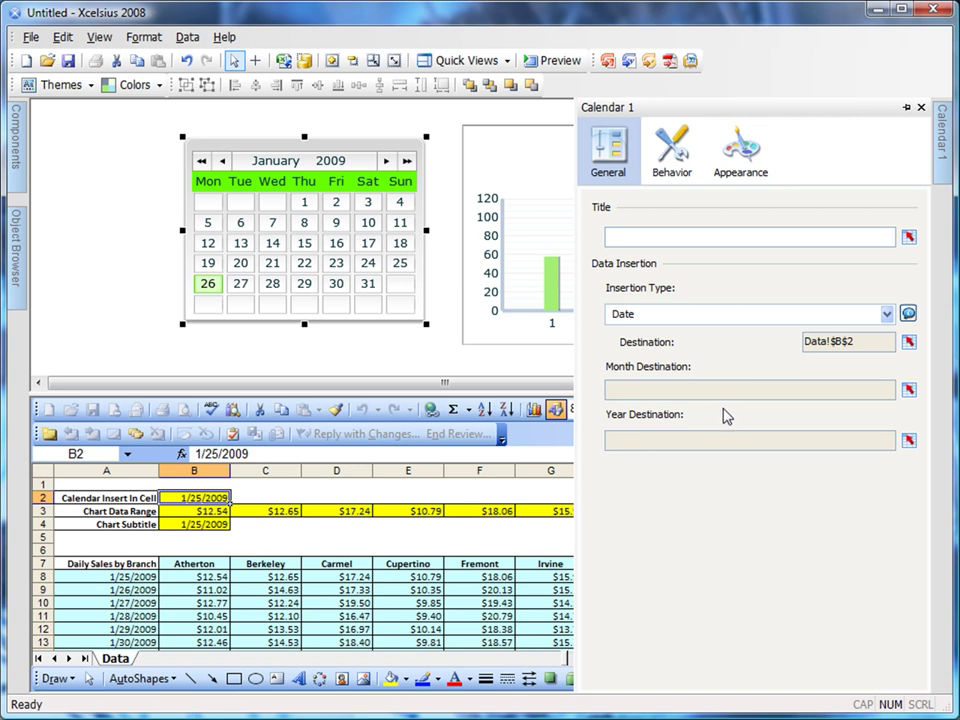
Review the Behavior and Appearance tabs, then move the calendar and chart further left
left_click(672, 168)
left_click(741, 167)
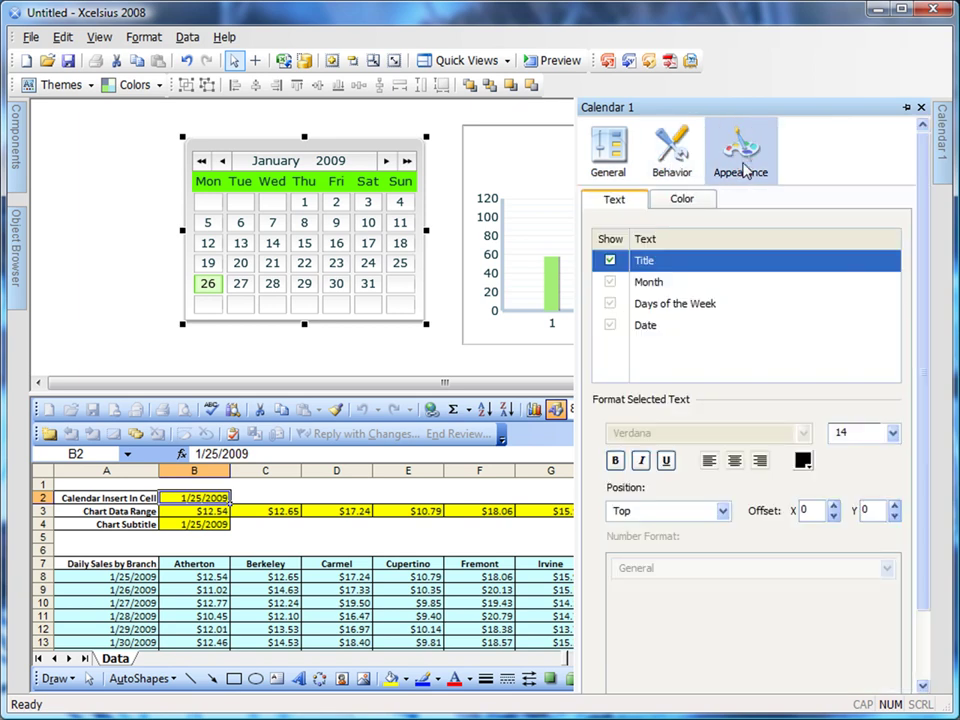
left_click(668, 165)
left_click(630, 162)
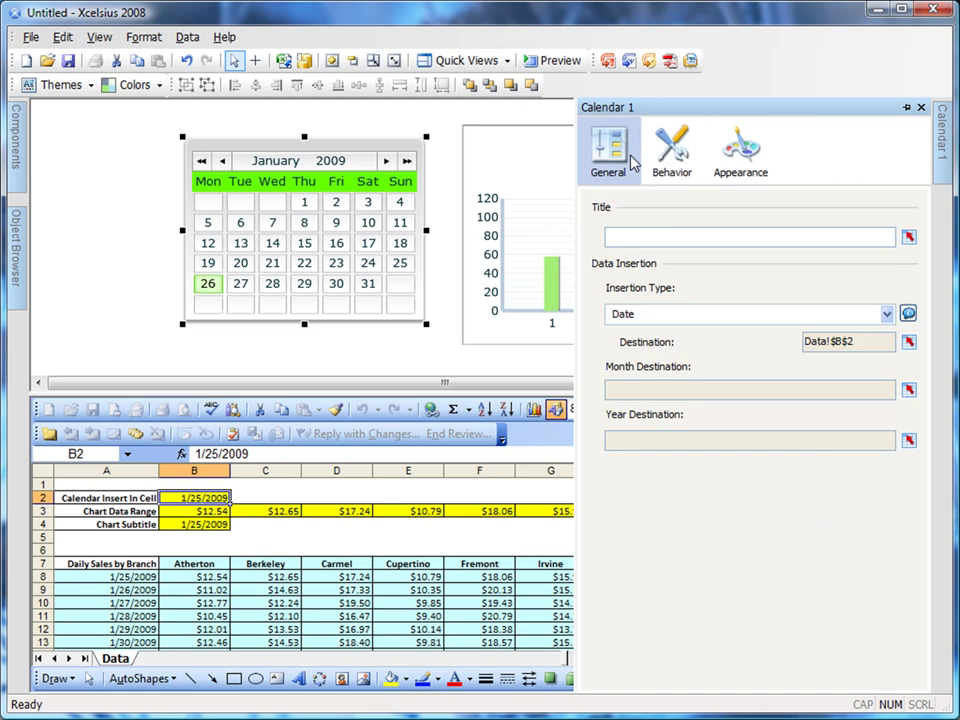
left_click_drag(336, 242, 274, 231)
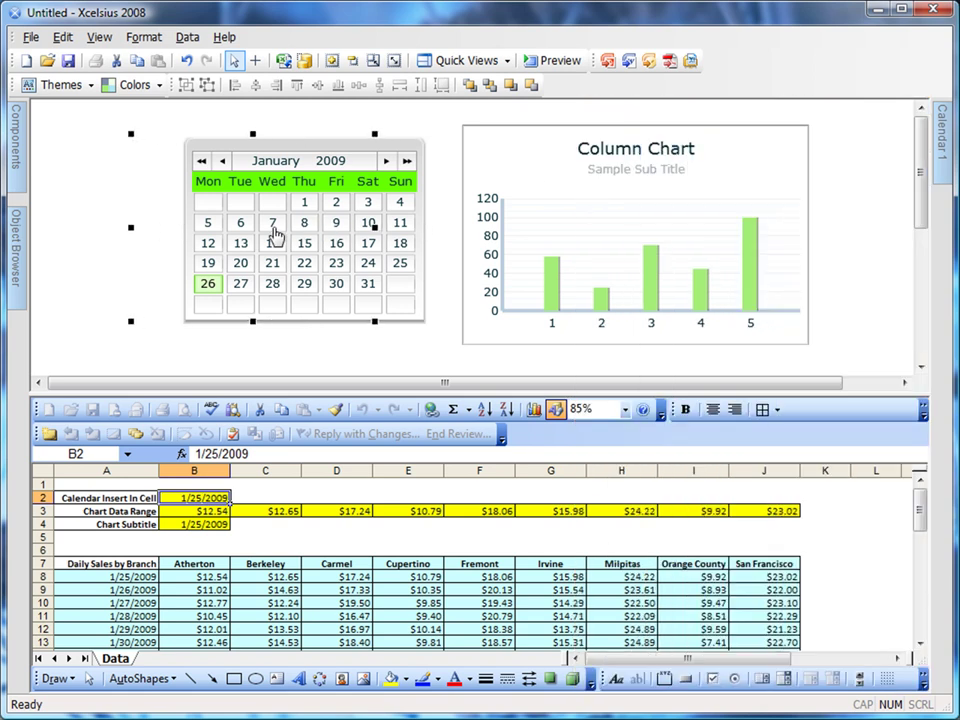
left_click_drag(556, 250, 499, 242)
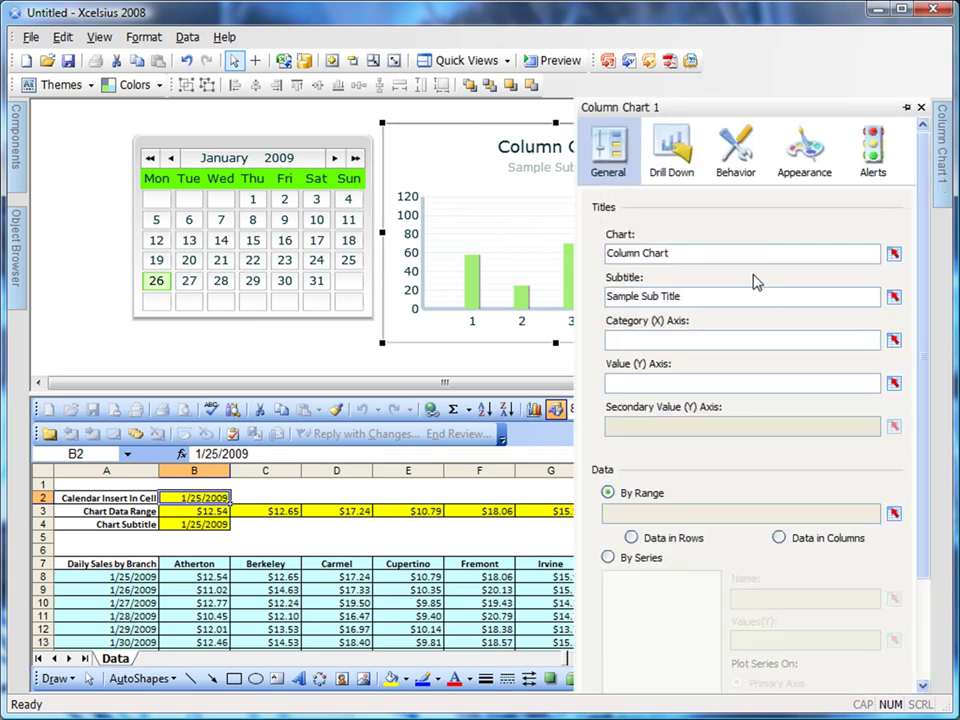
Link the chart title to cell A7, 'Daily Sales by Branch'
left_click(894, 256)
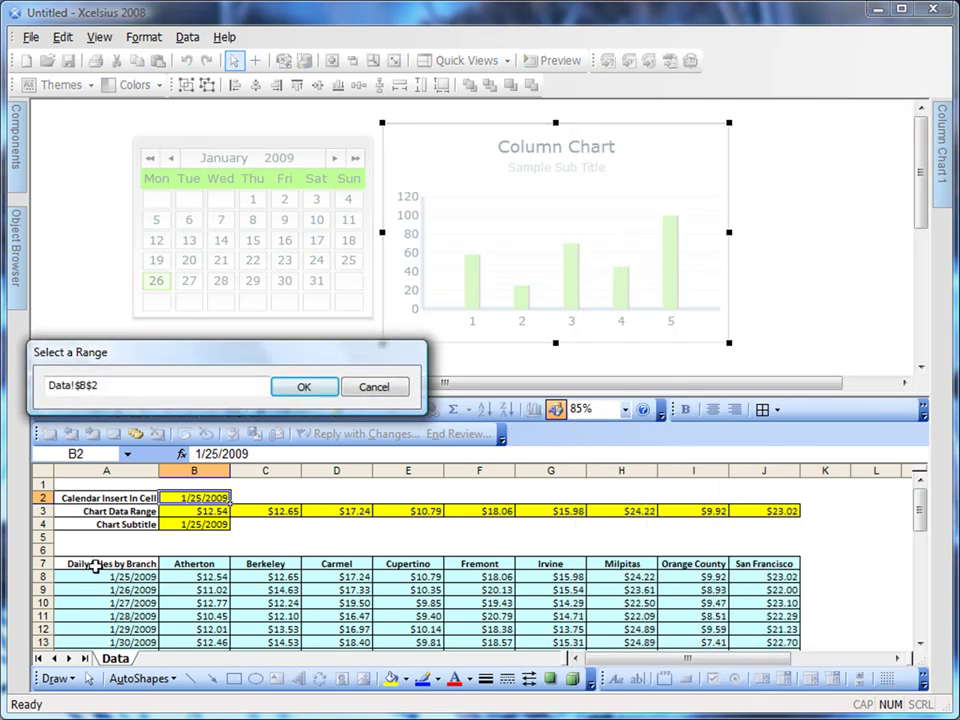
left_click(95, 566)
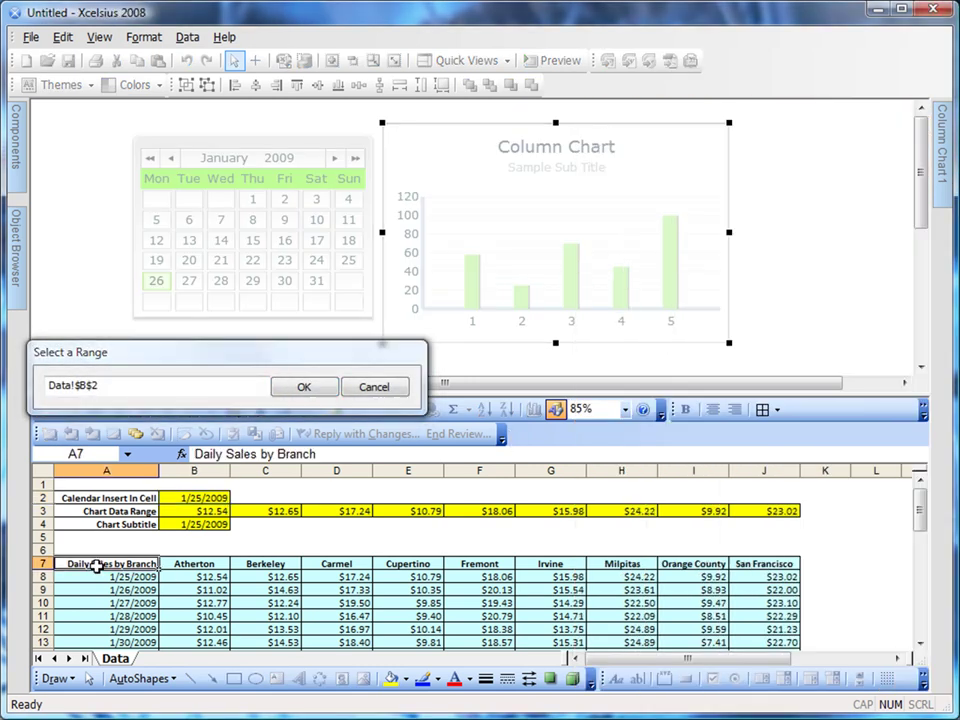
left_click(304, 387)
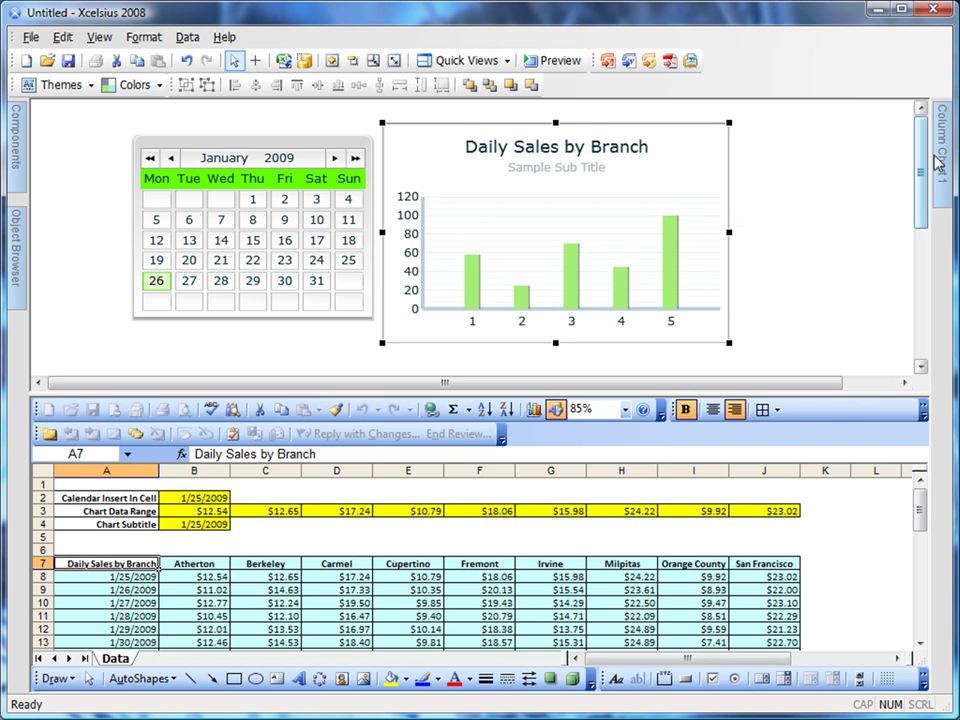
mouse_move(941, 160)
Link the chart subtitle to the date in cell B4
left_click(898, 296)
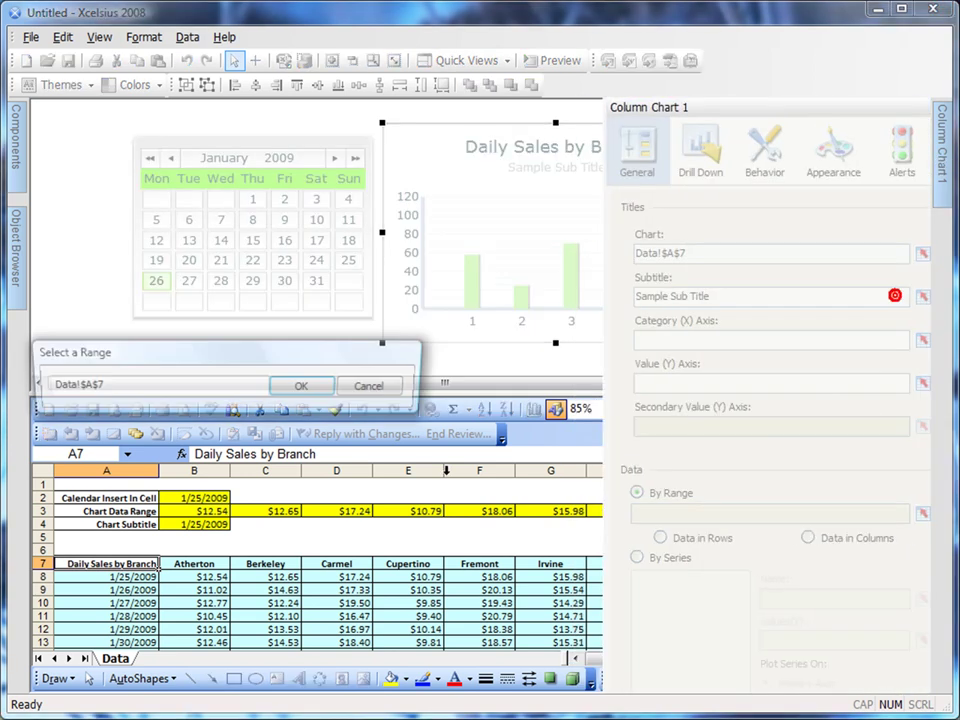
left_click(200, 527)
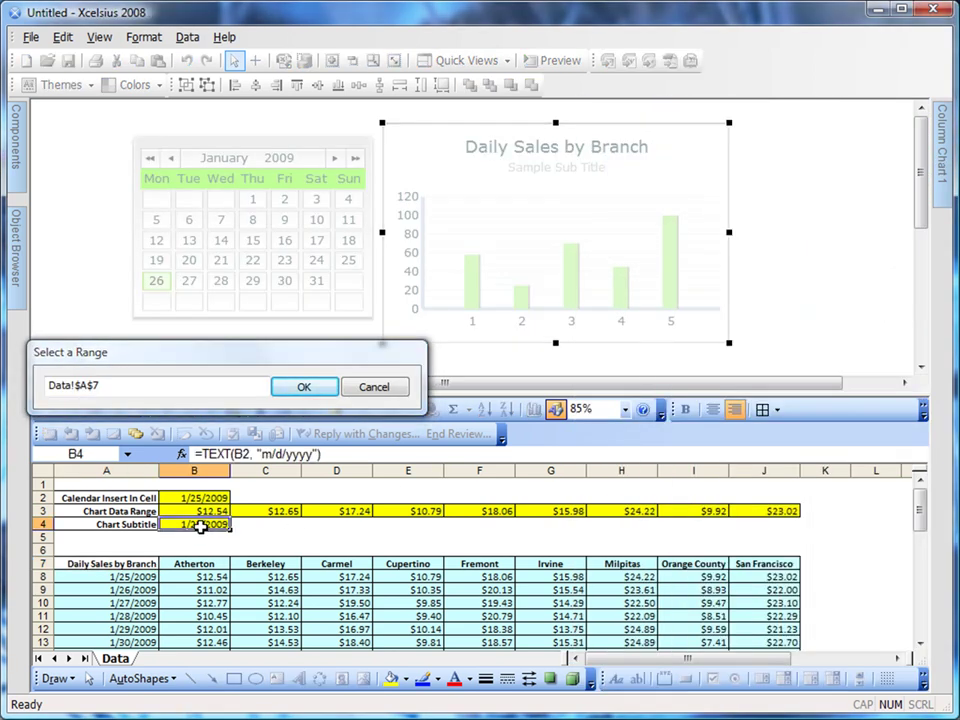
left_click(304, 387)
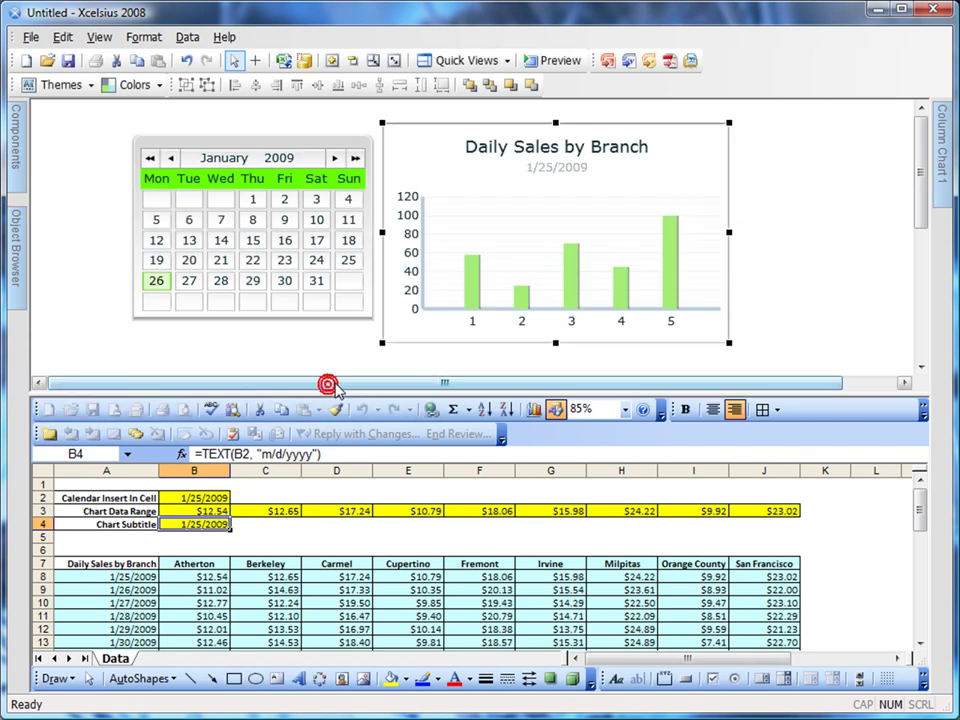
mouse_move(945, 172)
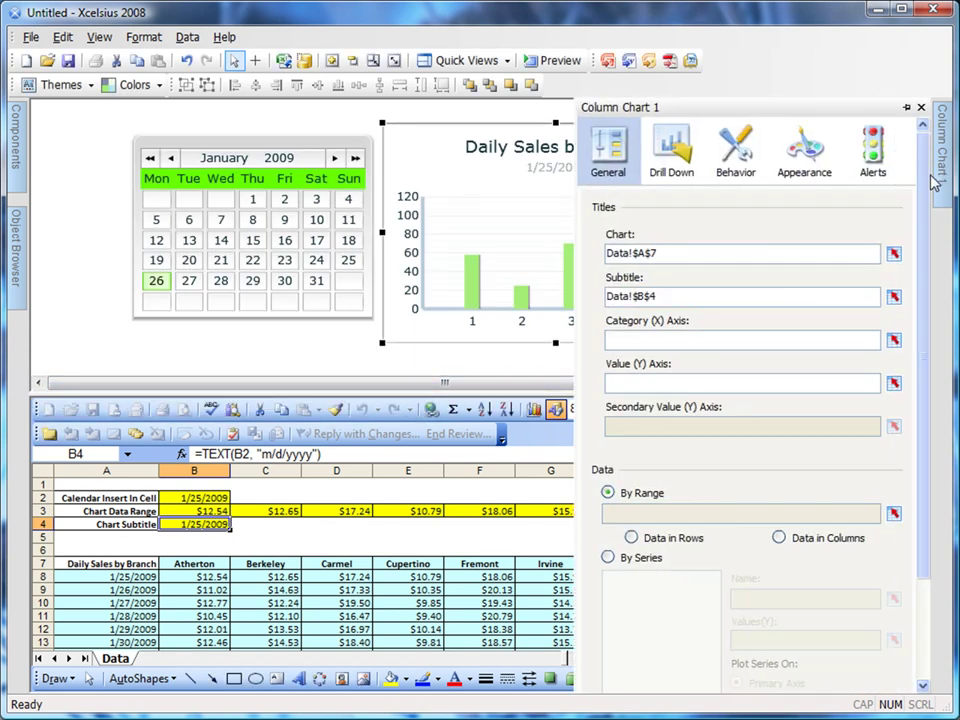
Switch to By Series and add a new series named from cell B4
left_click_drag(923, 362, 918, 470)
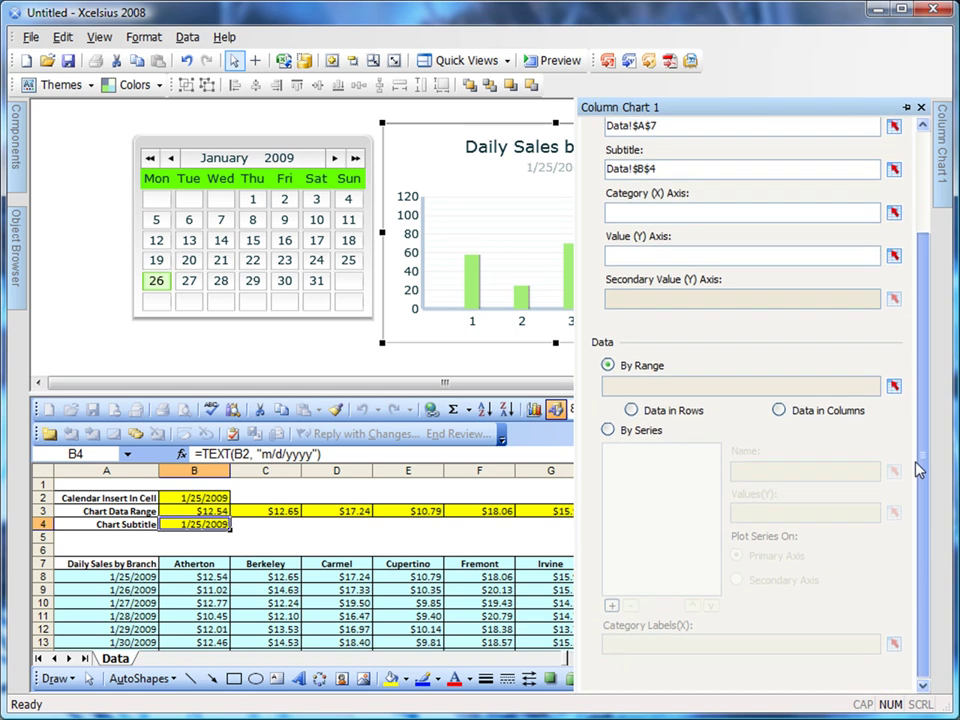
left_click(610, 431)
left_click(611, 605)
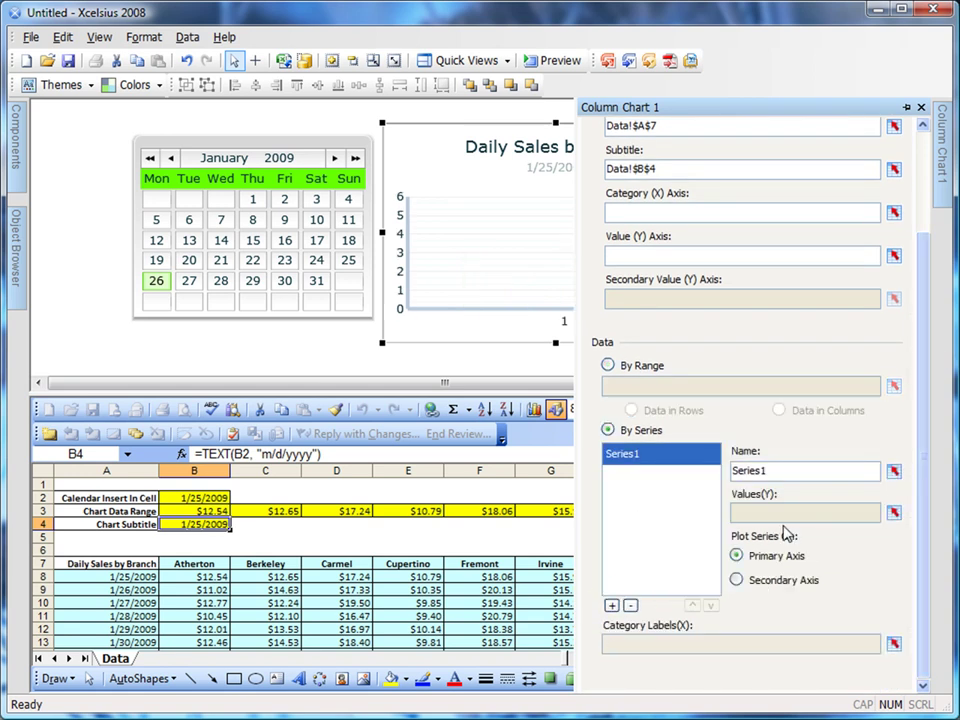
left_click(894, 472)
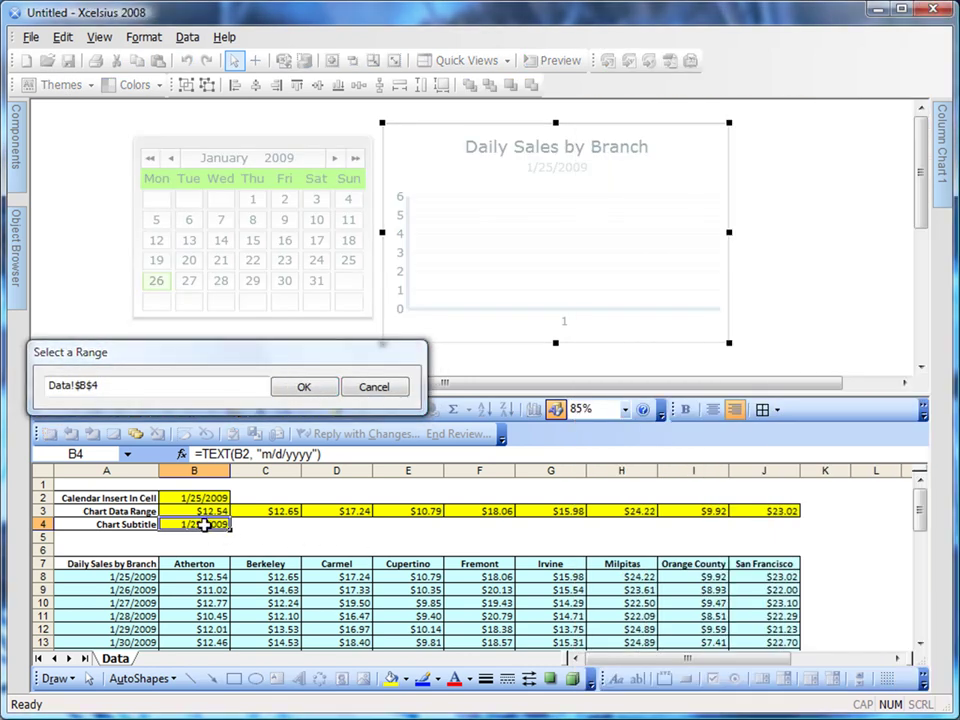
left_click(310, 392)
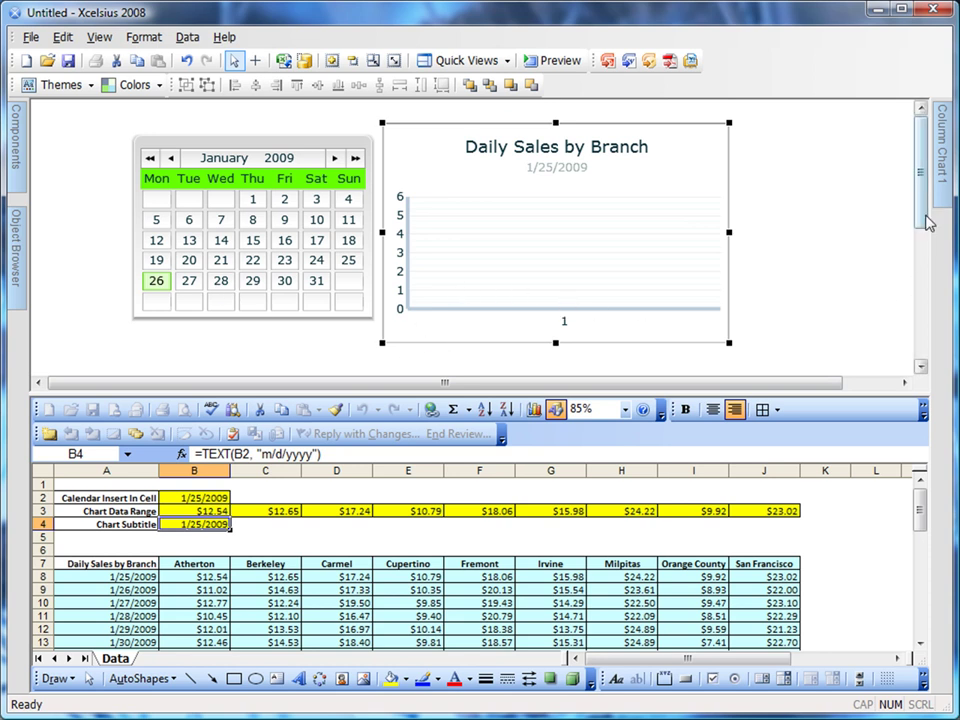
mouse_move(940, 205)
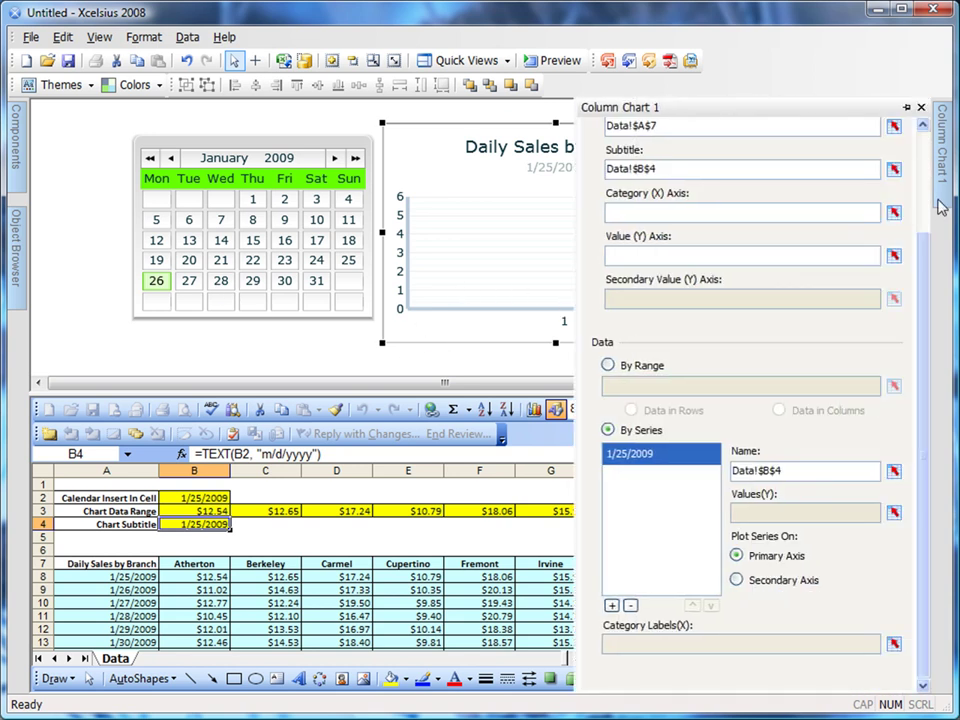
Set series values to Data!$B$3:$J$3 and category labels to Data!$B$7:$J$7
left_click(894, 512)
left_click_drag(210, 511, 766, 511)
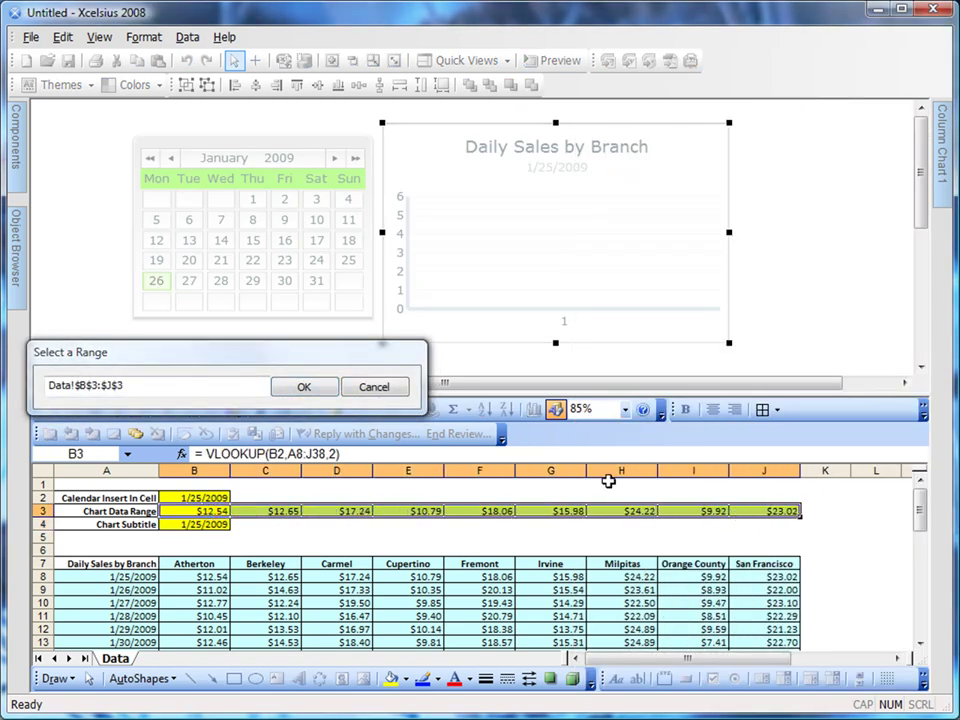
left_click(304, 387)
mouse_move(938, 160)
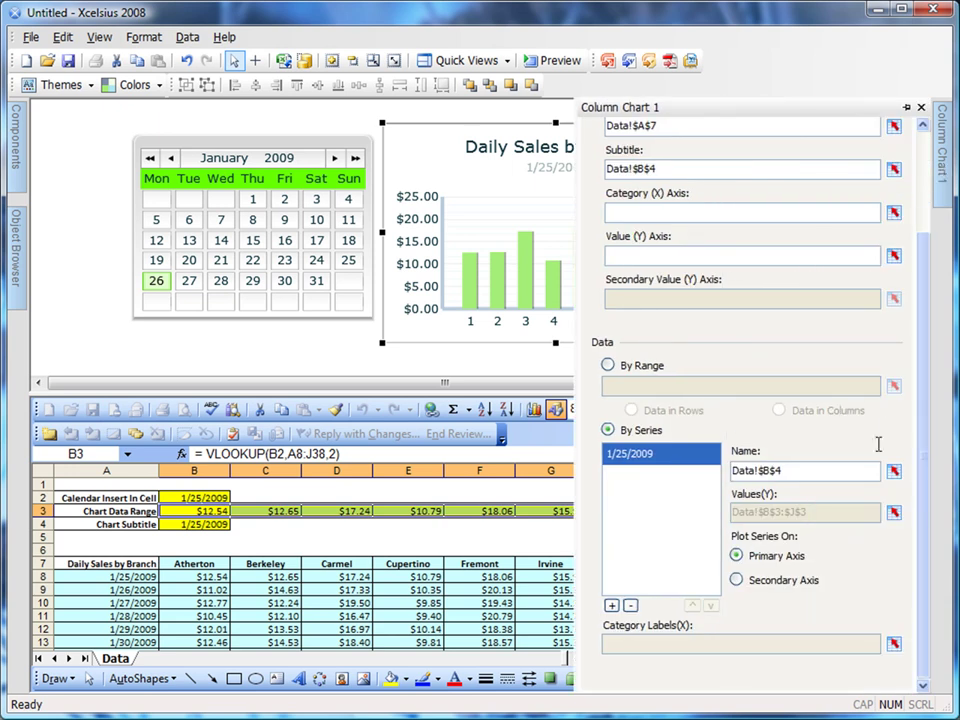
left_click(893, 645)
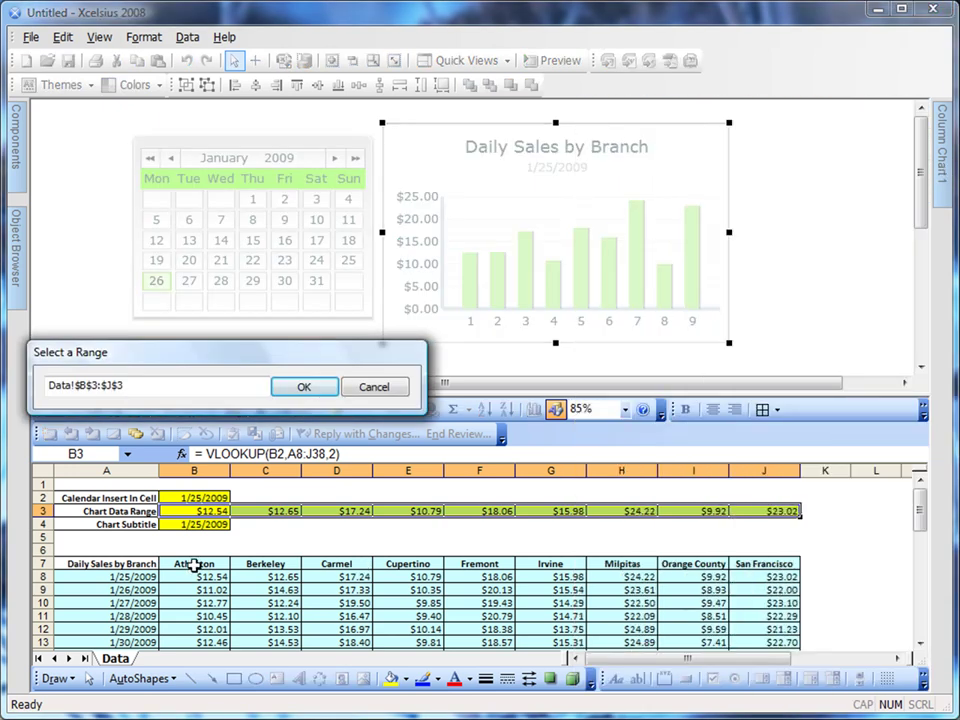
left_click_drag(193, 566, 753, 563)
left_click(304, 386)
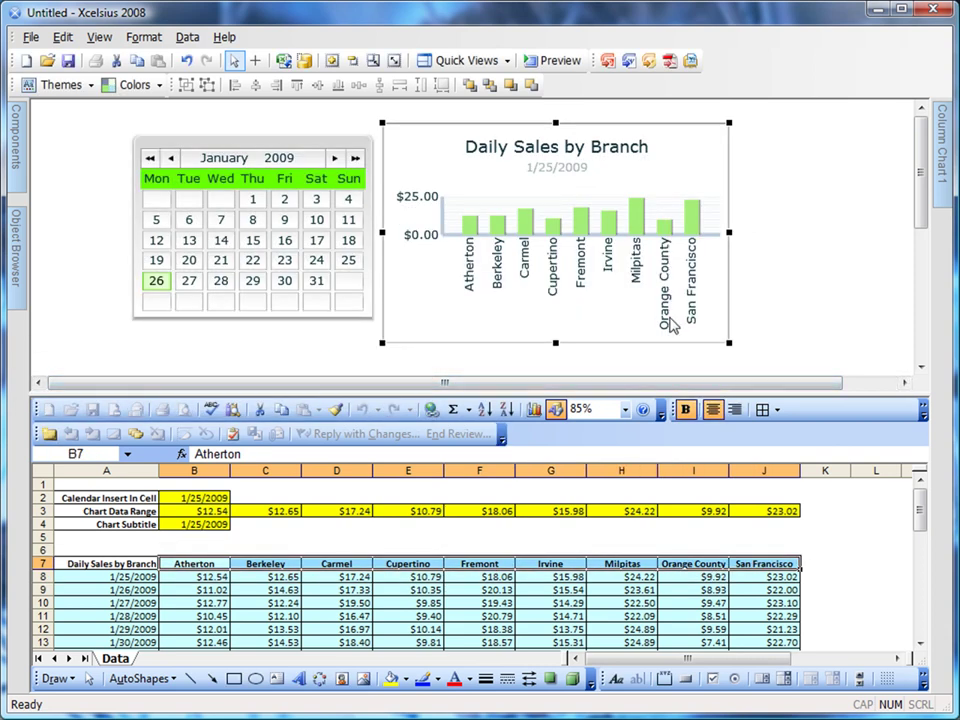
Enlarge the chart slightly and nudge the calendar and chart into side-by-side alignment
left_click_drag(733, 348, 767, 373)
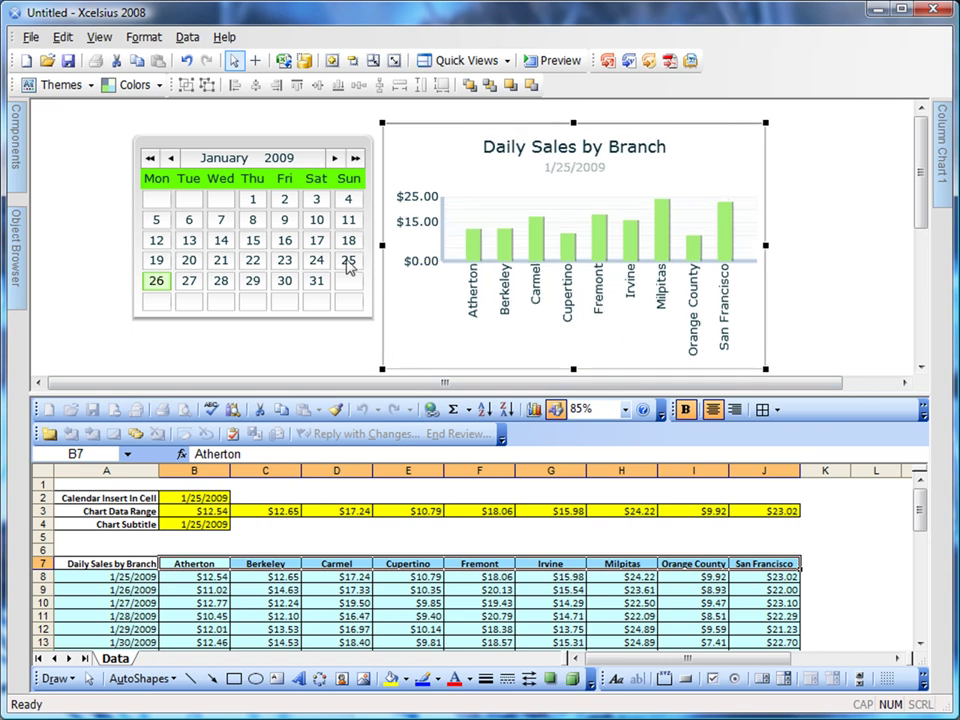
left_click_drag(314, 258, 311, 274)
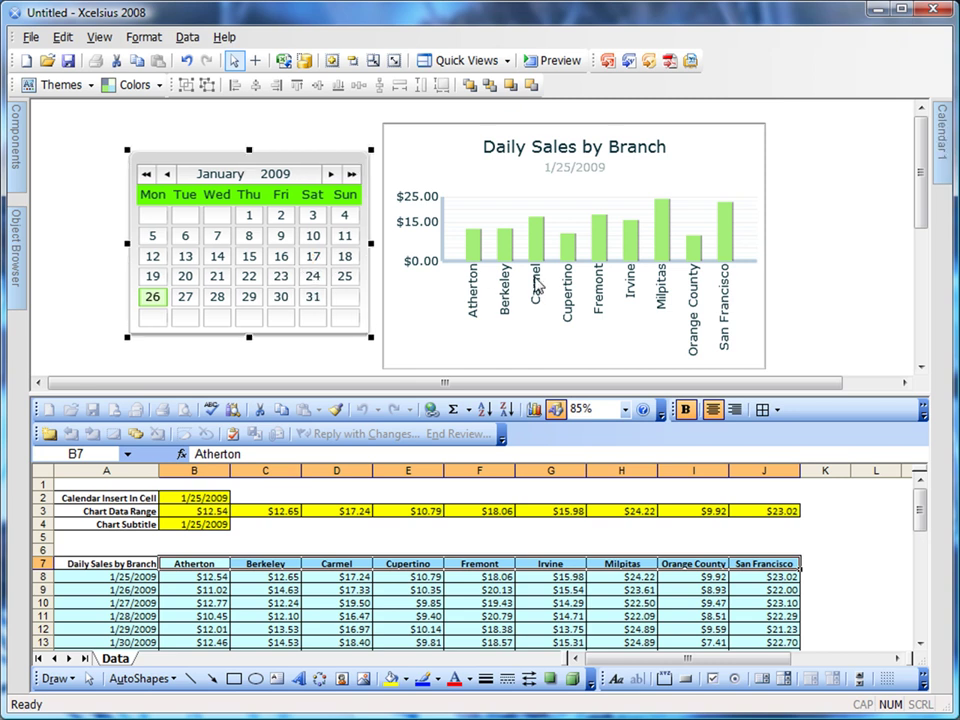
left_click_drag(480, 283, 476, 281)
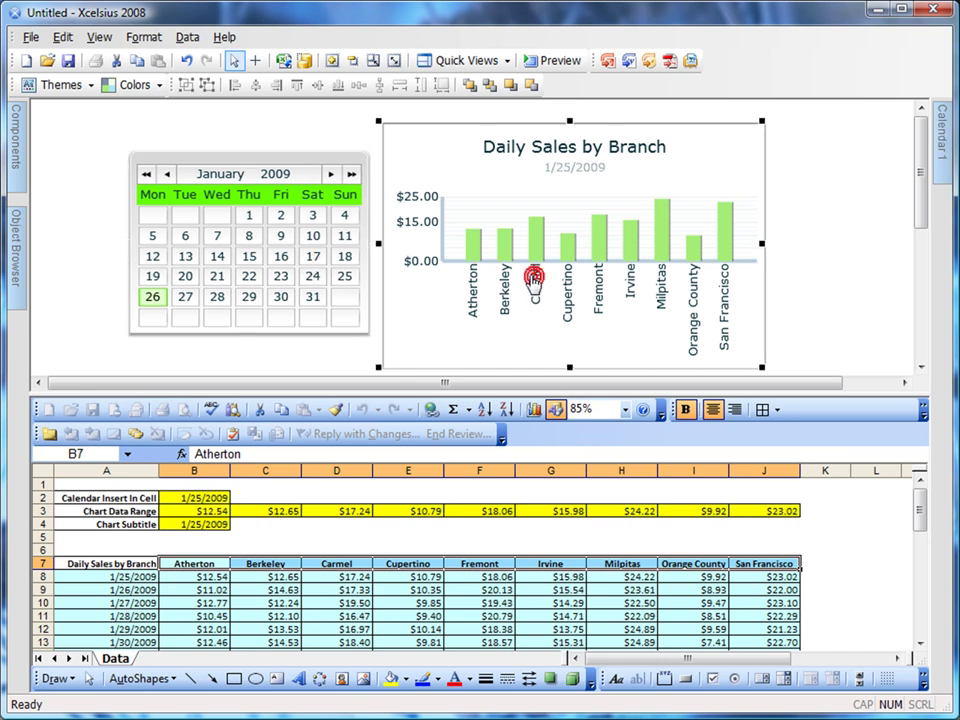
left_click(272, 245)
left_click_drag(272, 245, 268, 241)
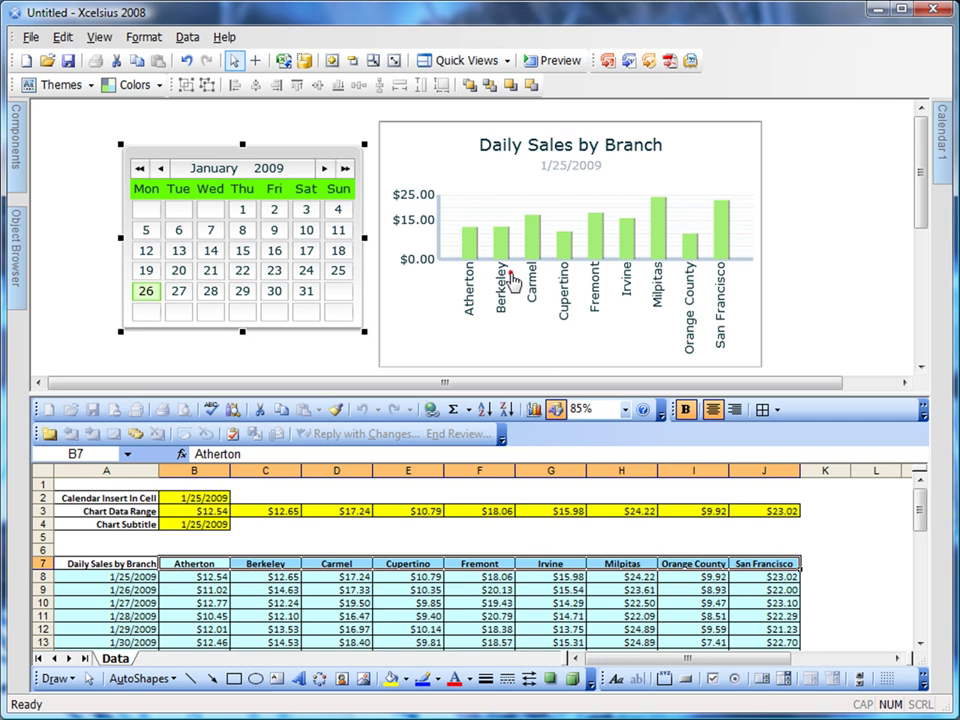
left_click_drag(508, 272, 508, 281)
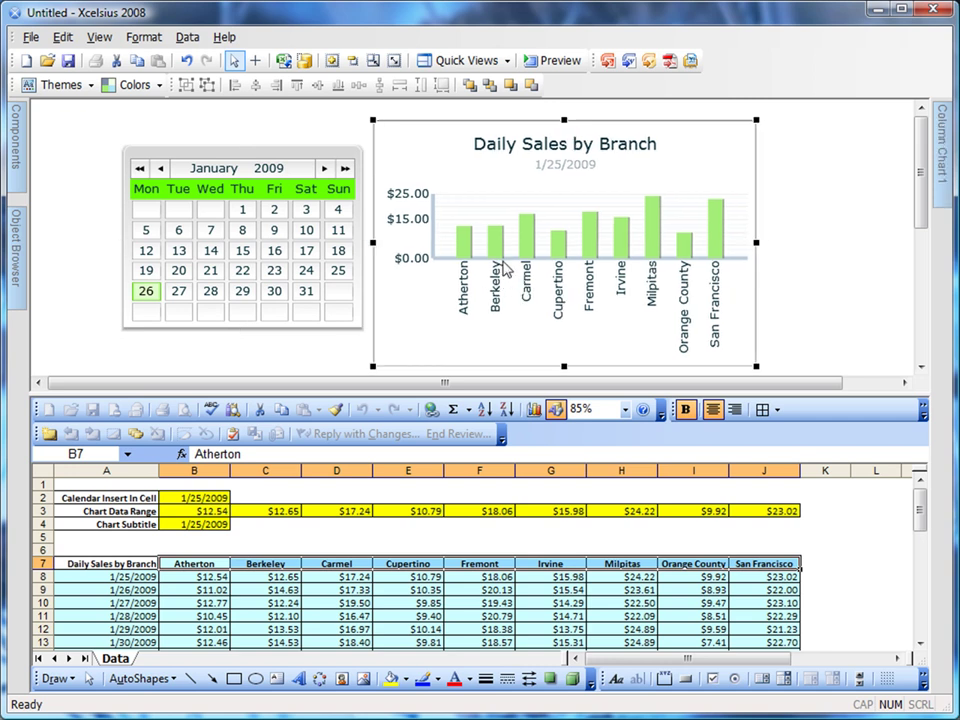
Preview the dashboard and pick January 27 through 30 on the calendar
left_click(560, 62)
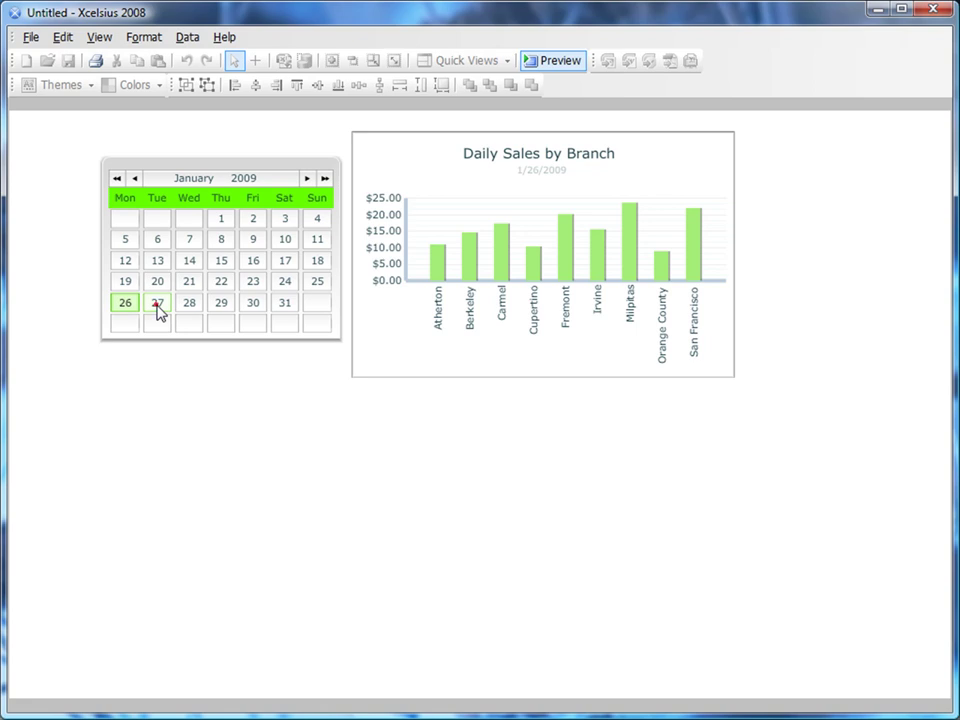
left_click(157, 307)
left_click(193, 307)
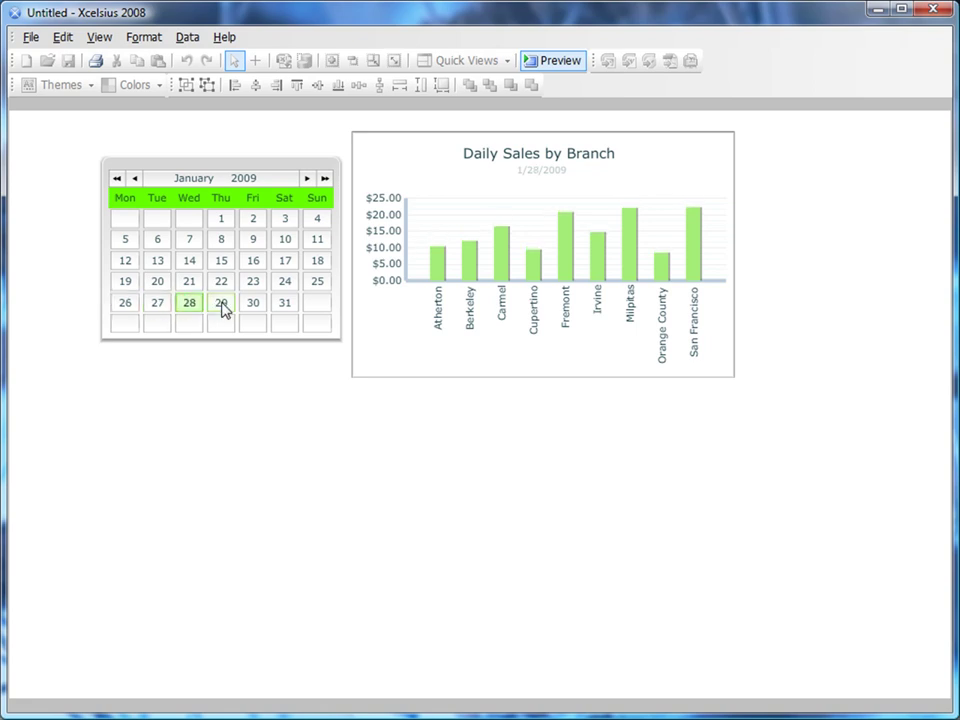
left_click(222, 307)
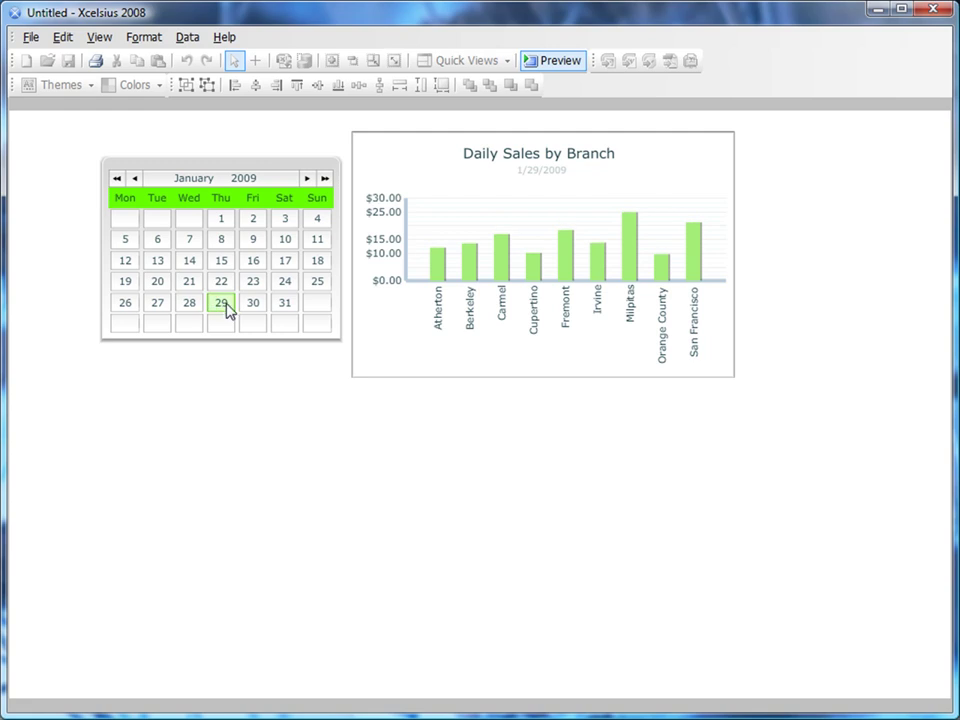
left_click(253, 305)
Inspect the chart bars, then pick January 31 to show 1/31/2009 branch sales
mouse_move(437, 268)
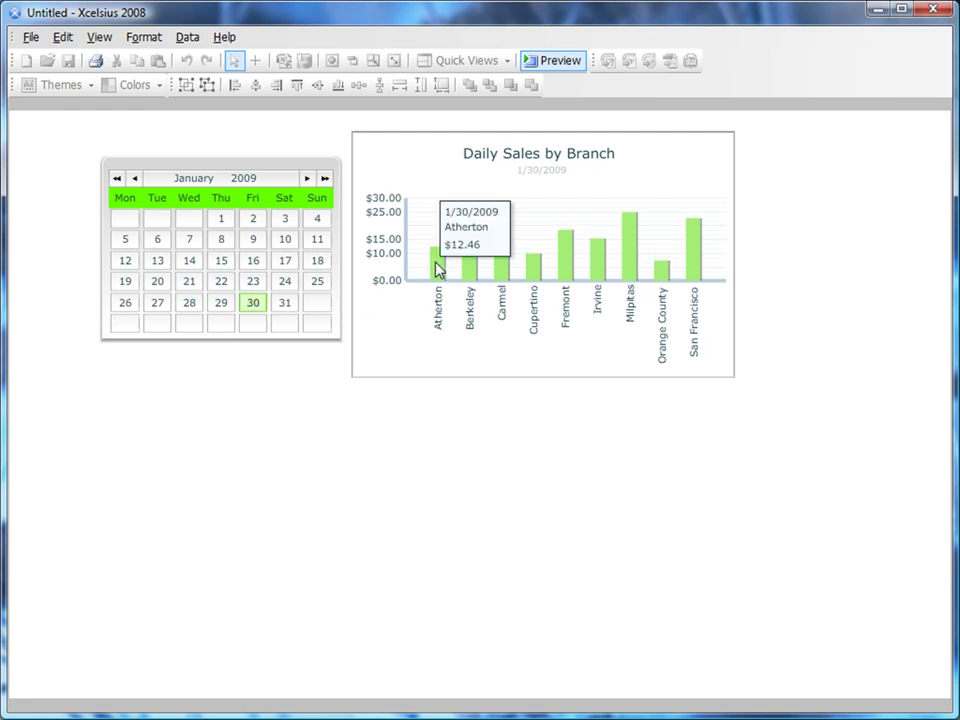
mouse_move(472, 270)
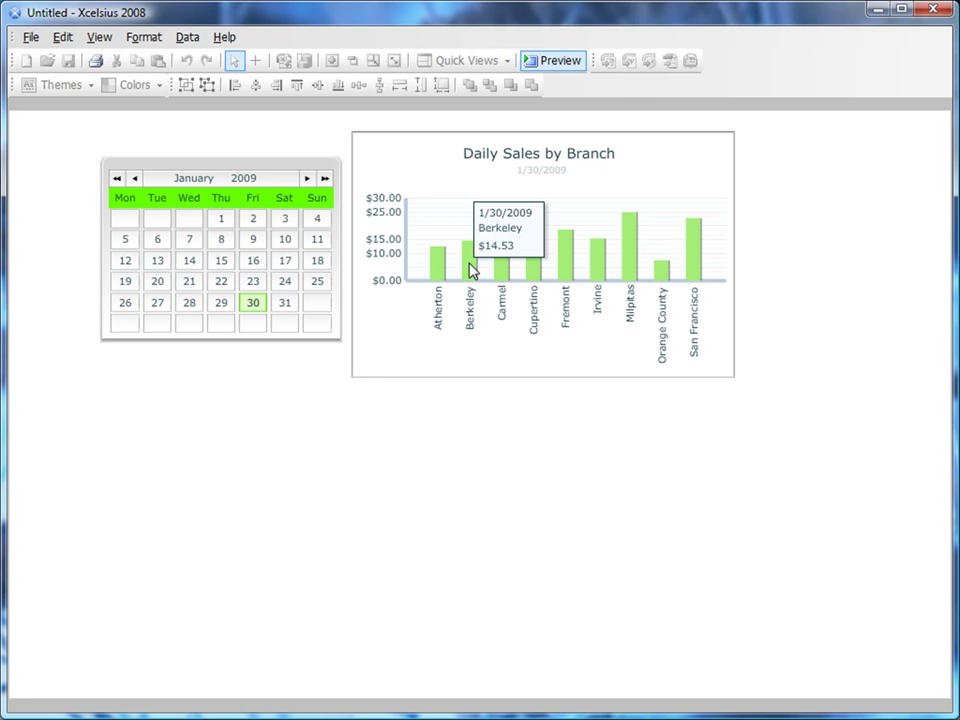
mouse_move(507, 276)
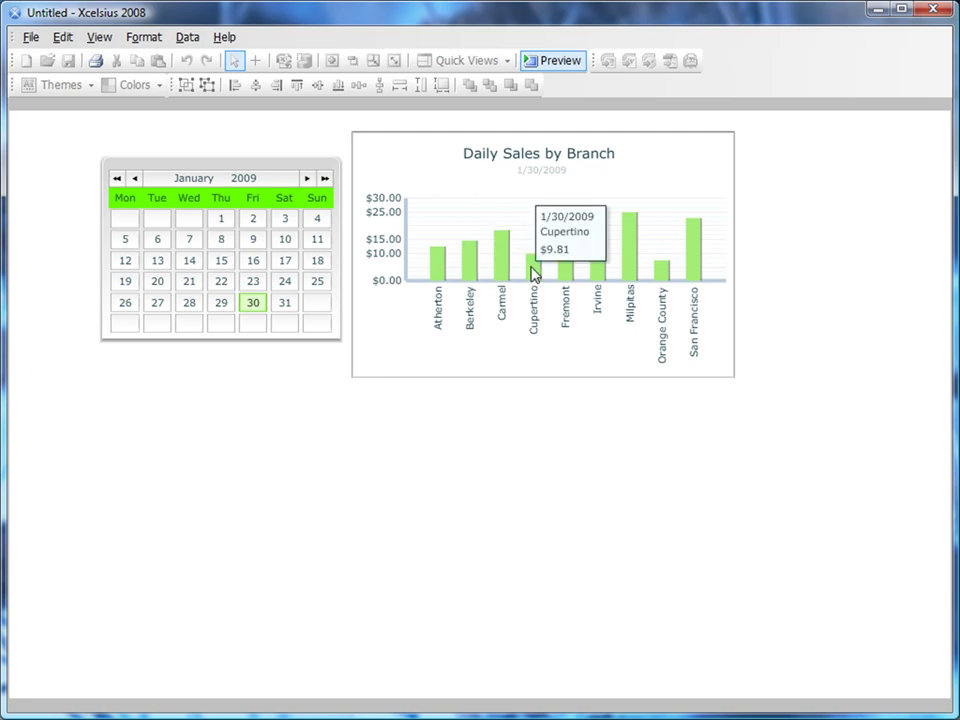
left_click(290, 306)
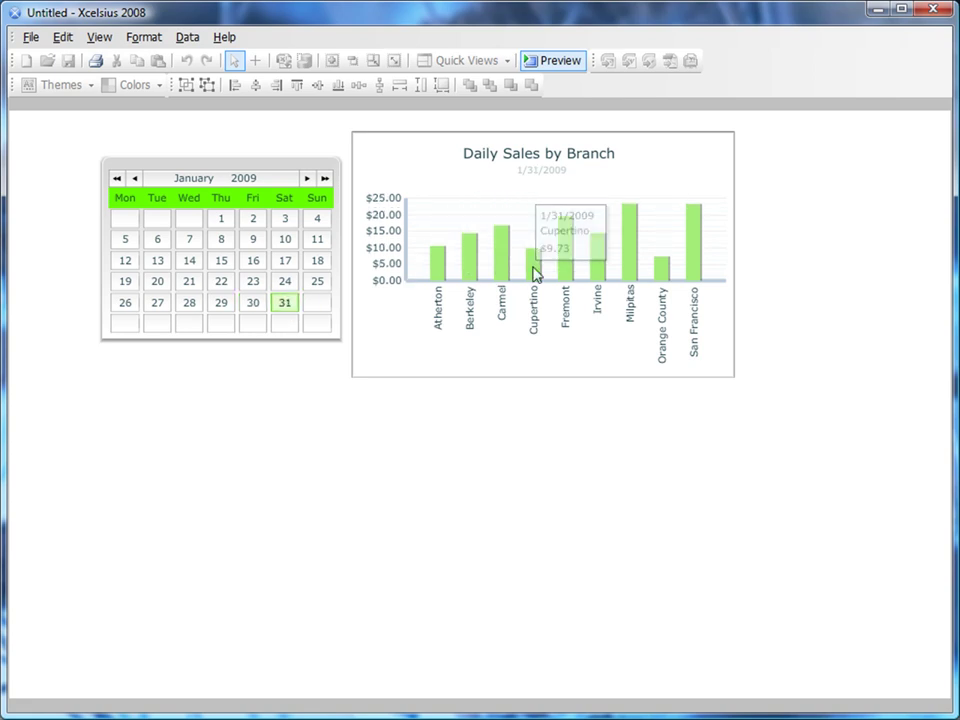
mouse_move(562, 272)
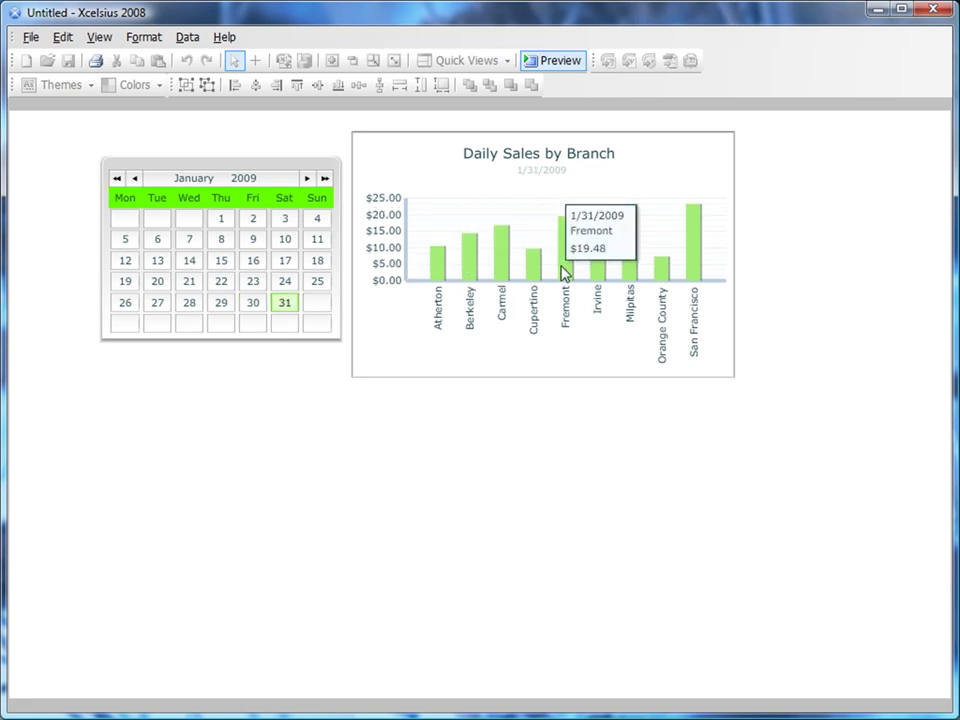
Exit preview mode to return to the design canvas and its Data sheet
left_click(558, 66)
left_click(311, 212)
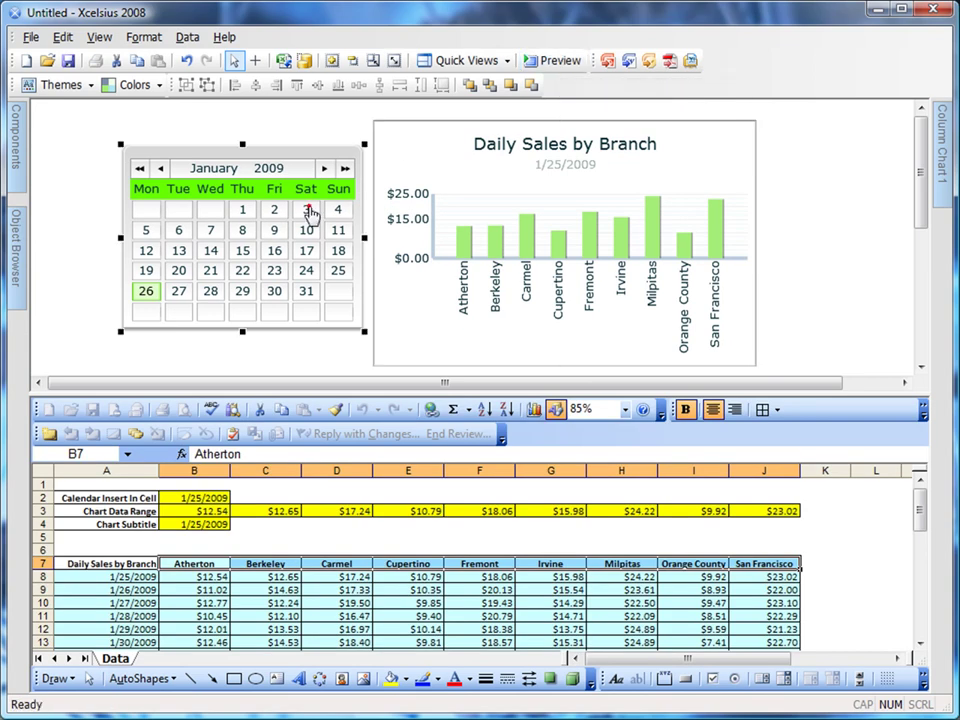
left_click(503, 233)
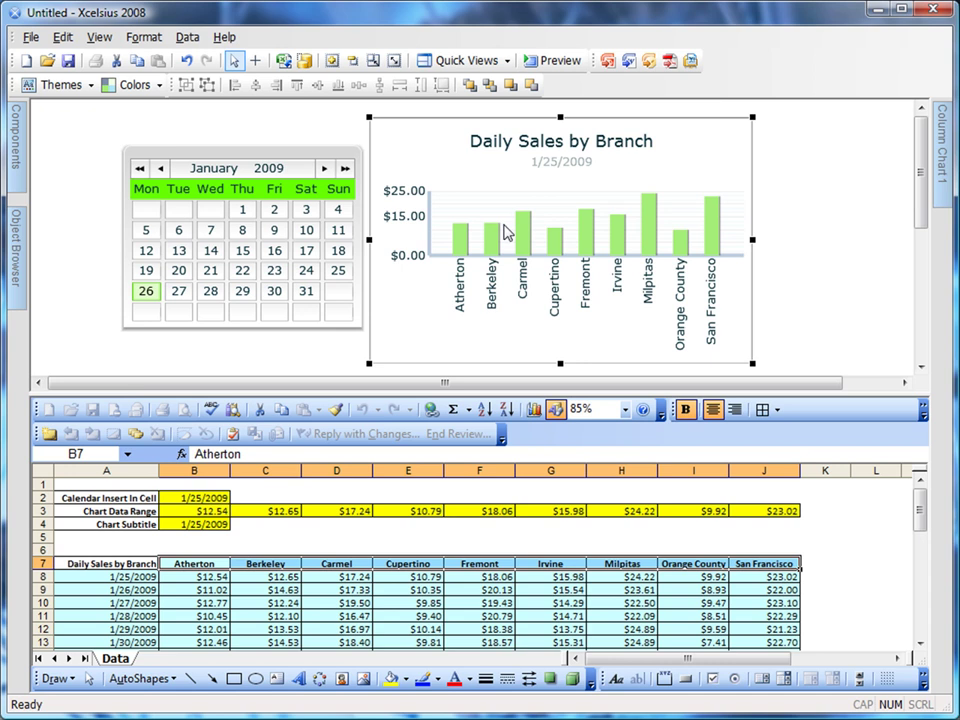
Nudge the calendar component a few pixels to the left
left_click(306, 248)
left_click_drag(304, 246, 298, 250)
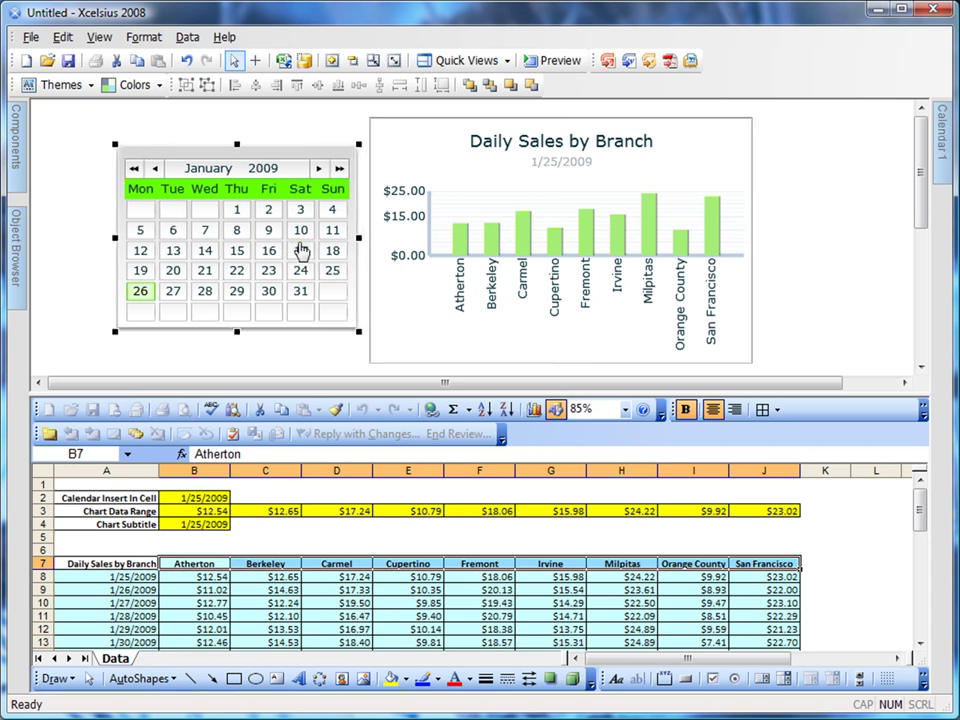
left_click(510, 263)
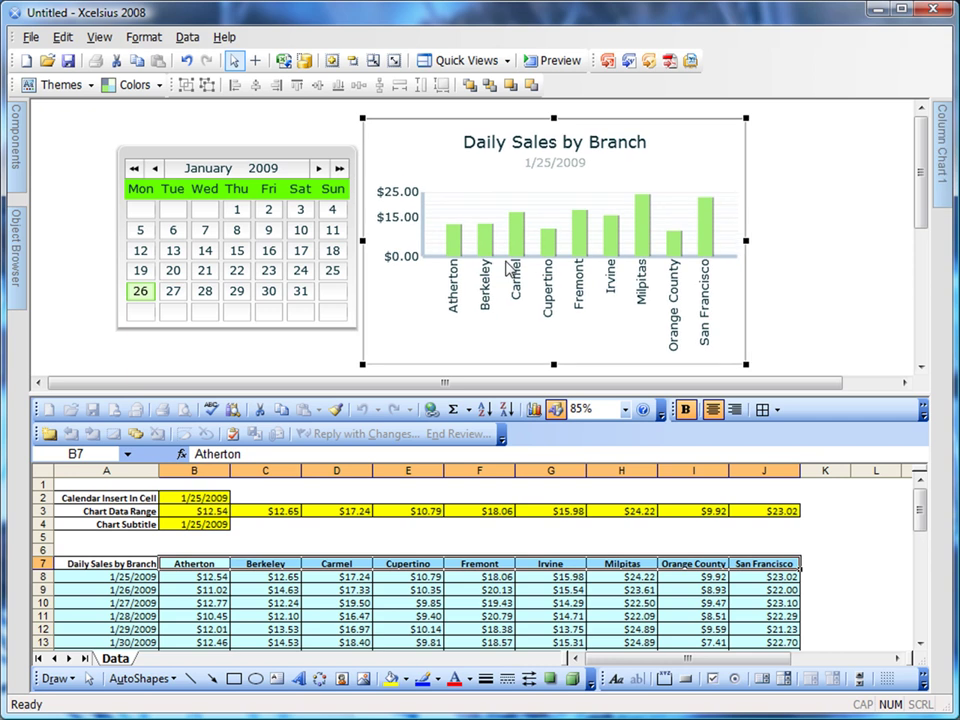